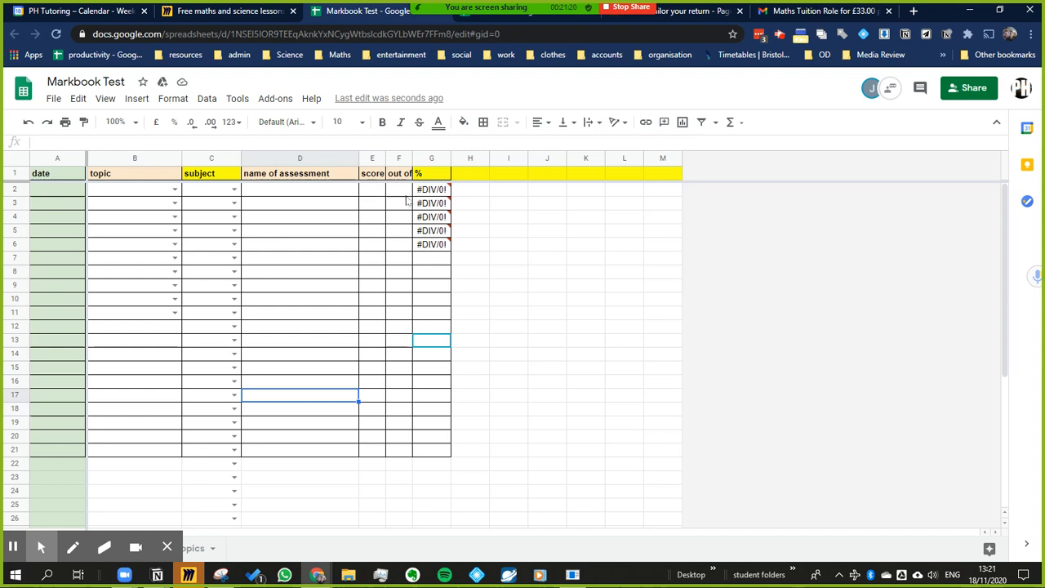
# Wrap the division E2/F2 in cell G2 in an IF function, making it the third argument behind two empty ones.
pyautogui.click(440, 192)
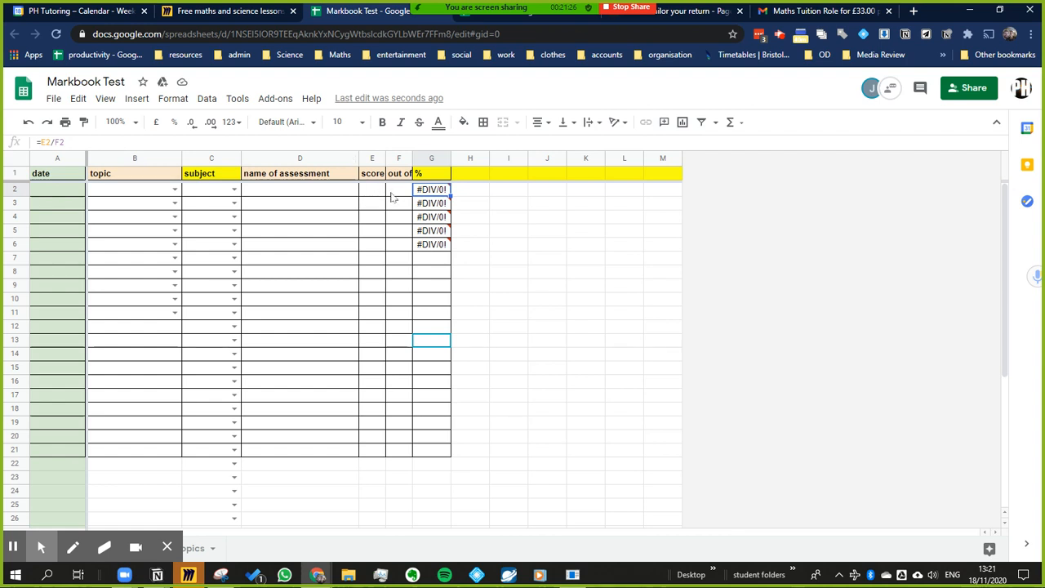
pyautogui.click(269, 145)
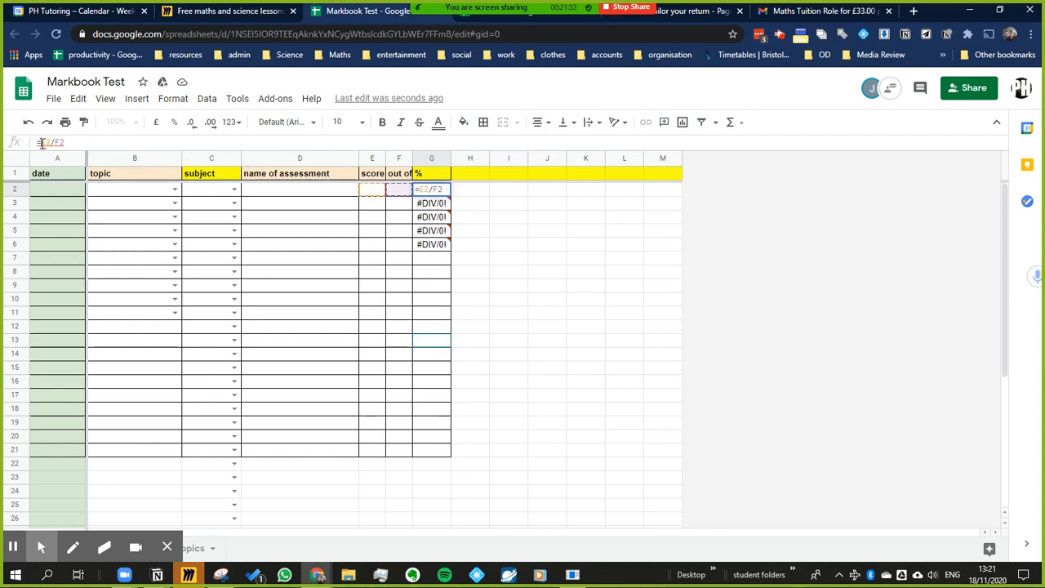
pyautogui.write('(')
pyautogui.write(')')
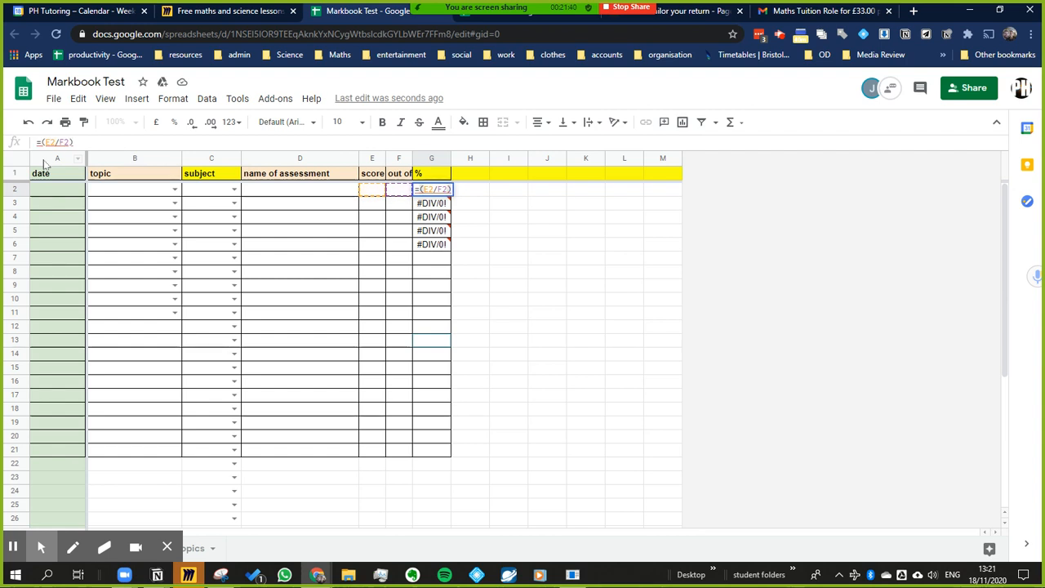
pyautogui.write('if')
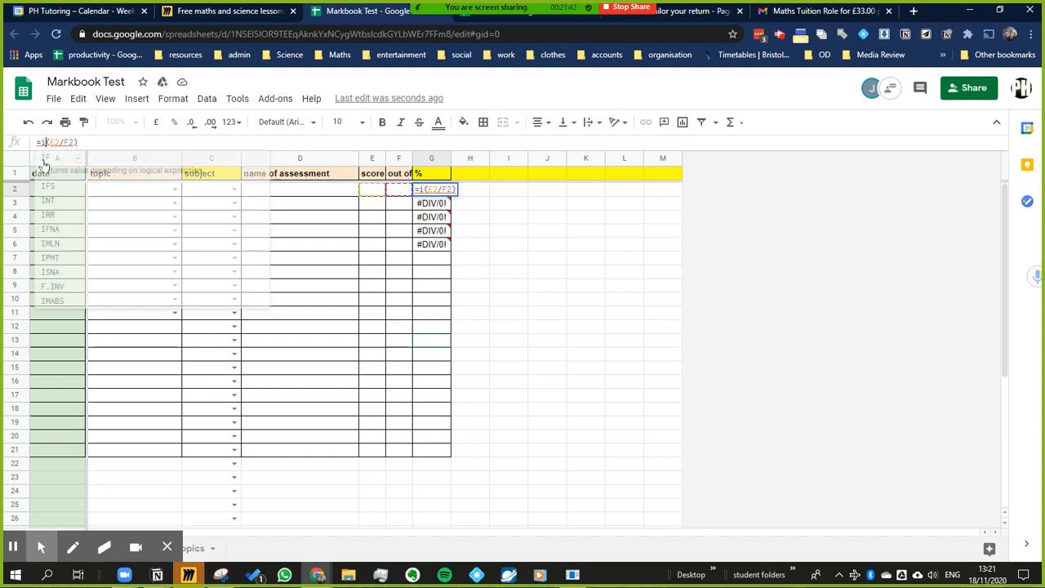
pyautogui.press('Right')
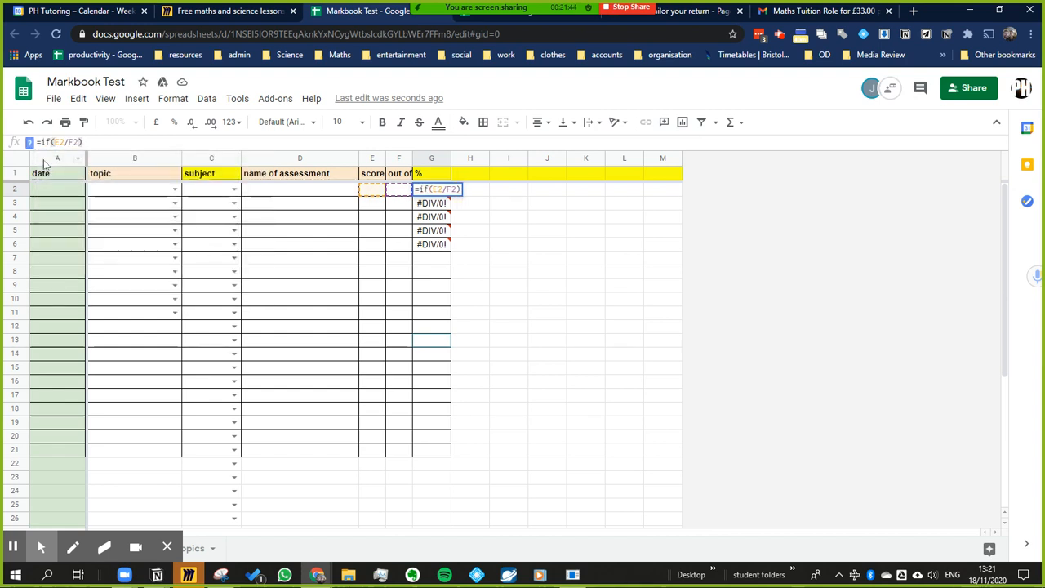
pyautogui.write(',,')
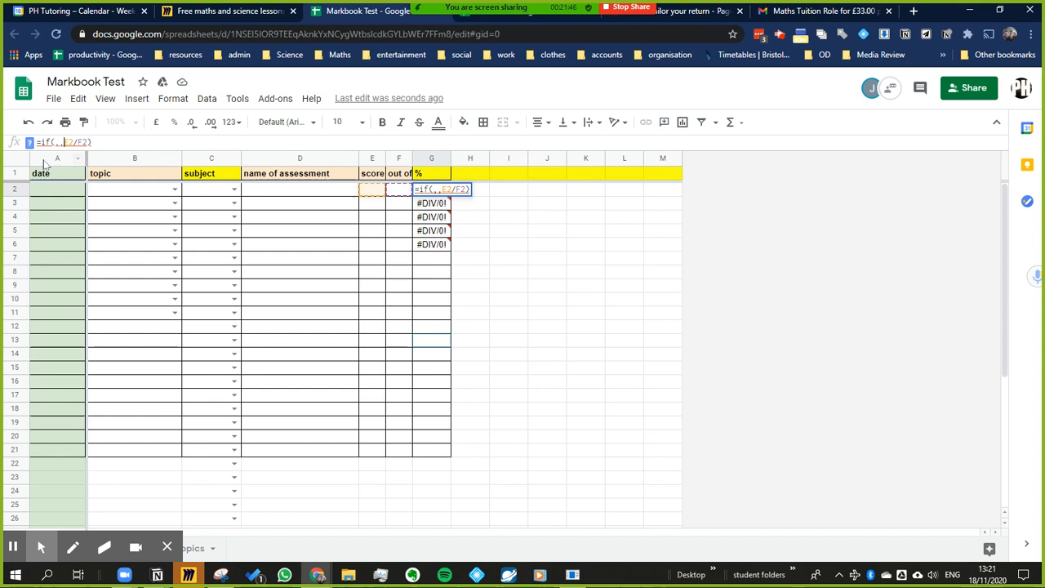
pyautogui.press('Left')
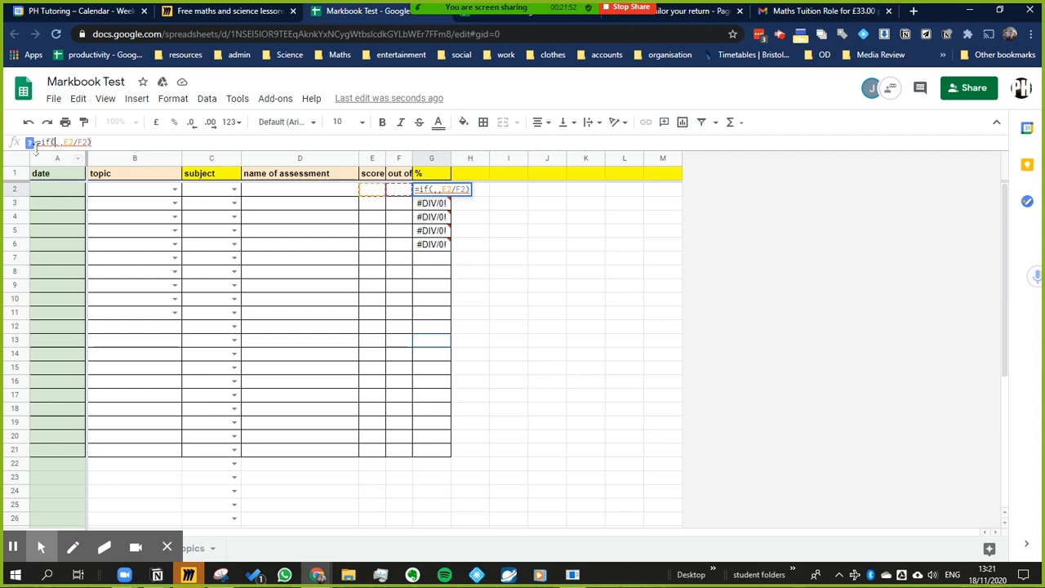
pyautogui.click(31, 144)
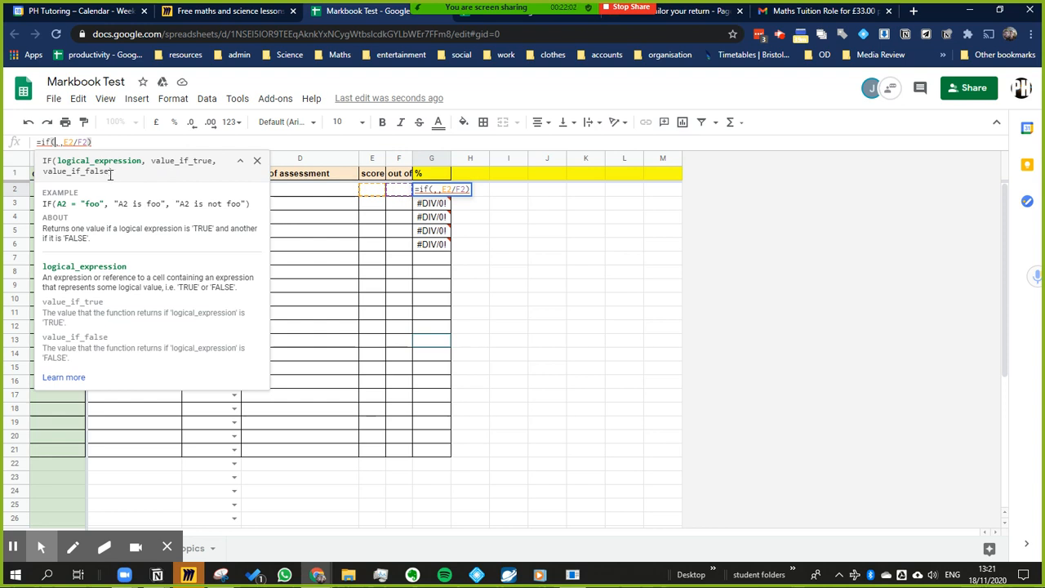
pyautogui.click(257, 163)
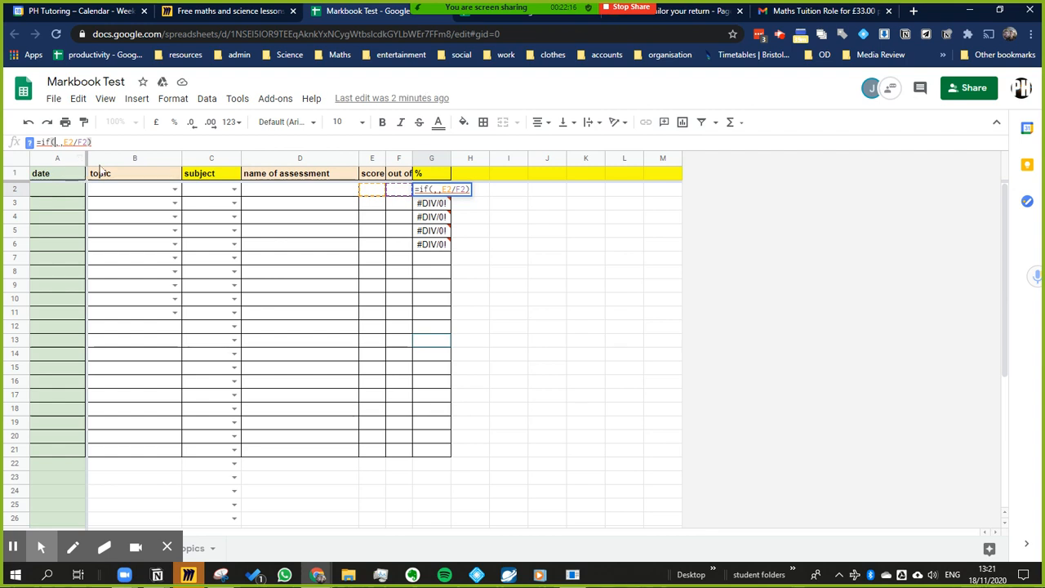
# Complete the G2 formula as =if(E2="","",E2/F2) so that an empty score gives a blank percentage.
pyautogui.click(374, 196)
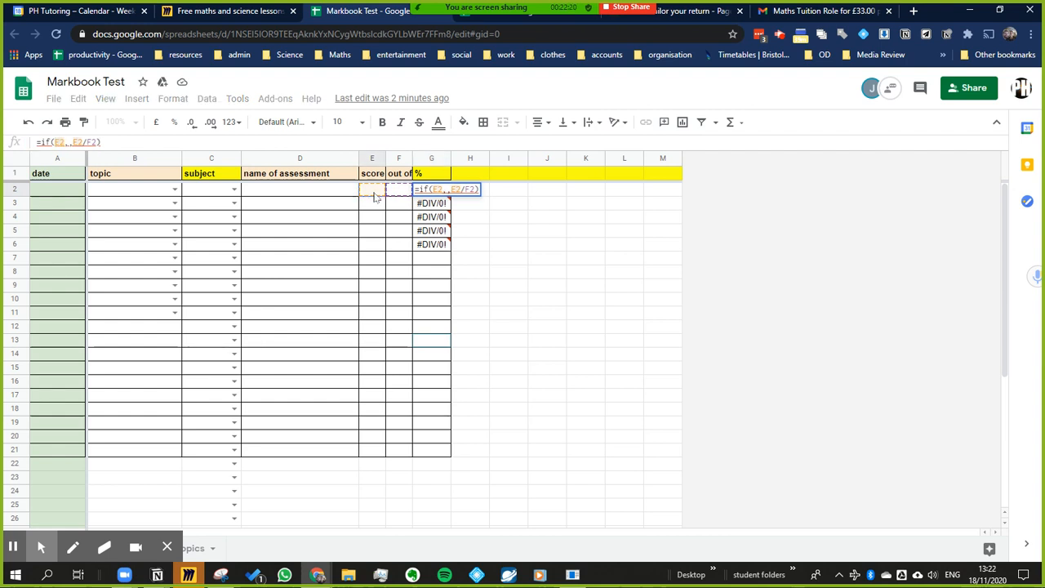
pyautogui.write('=""')
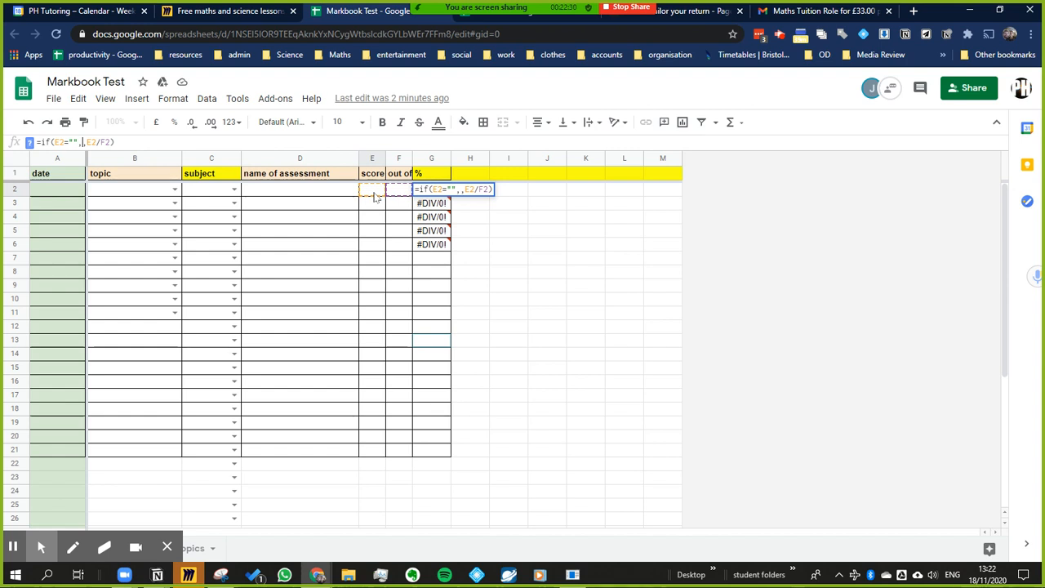
pyautogui.write('""')
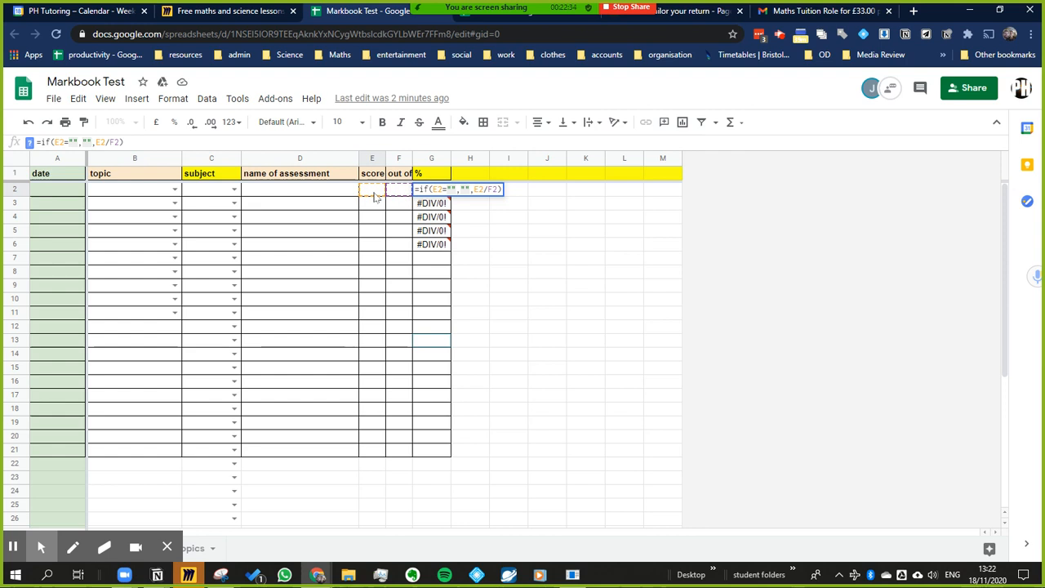
pyautogui.press('Right')
pyautogui.press('Return')
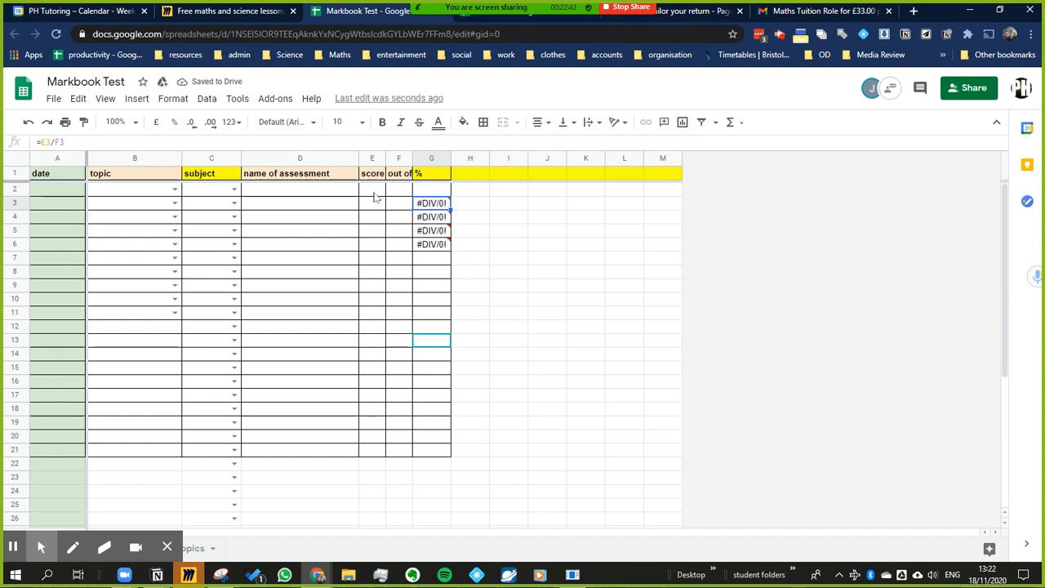
# Copy the IF formula from G2 into cells G3 to G6 of the % column.
pyautogui.press('Up')
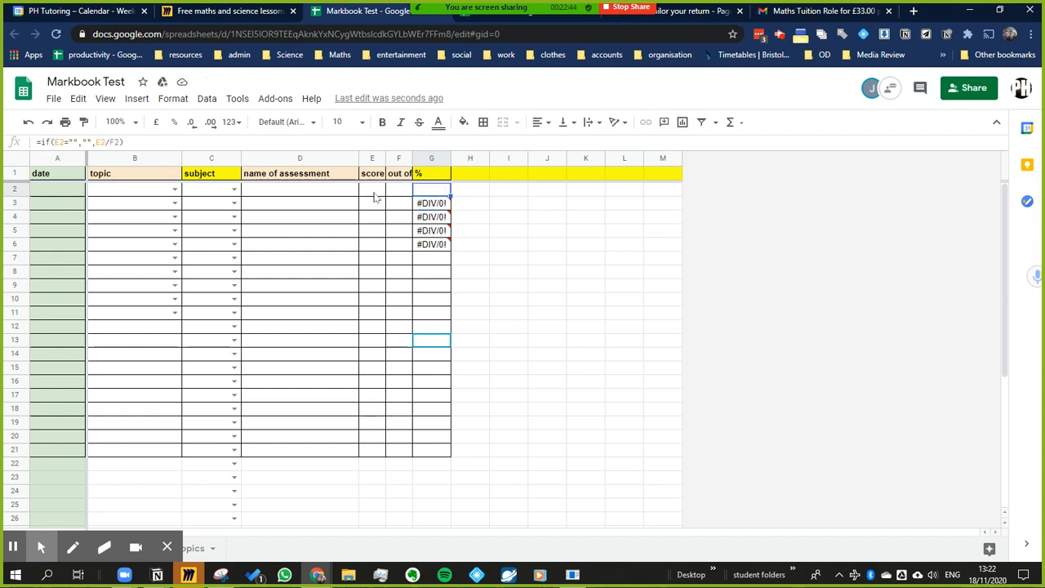
pyautogui.press('Down')
pyautogui.hotkey('ctrl', 'v')
pyautogui.press('Down')
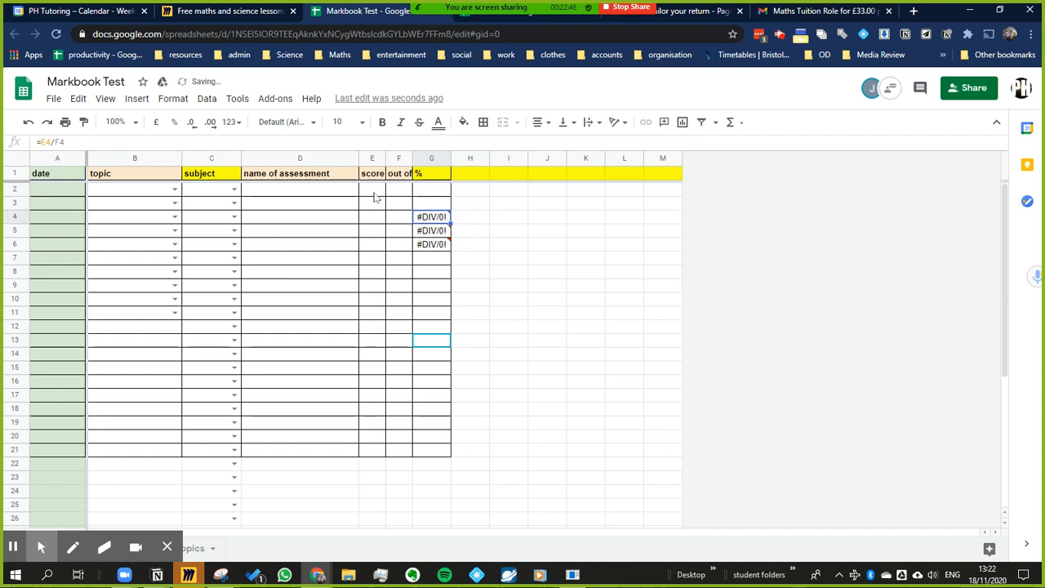
pyautogui.hotkey('ctrl', 'v')
pyautogui.press('Down')
pyautogui.hotkey('ctrl', 'v')
pyautogui.press('Down')
pyautogui.hotkey('ctrl', 'v')
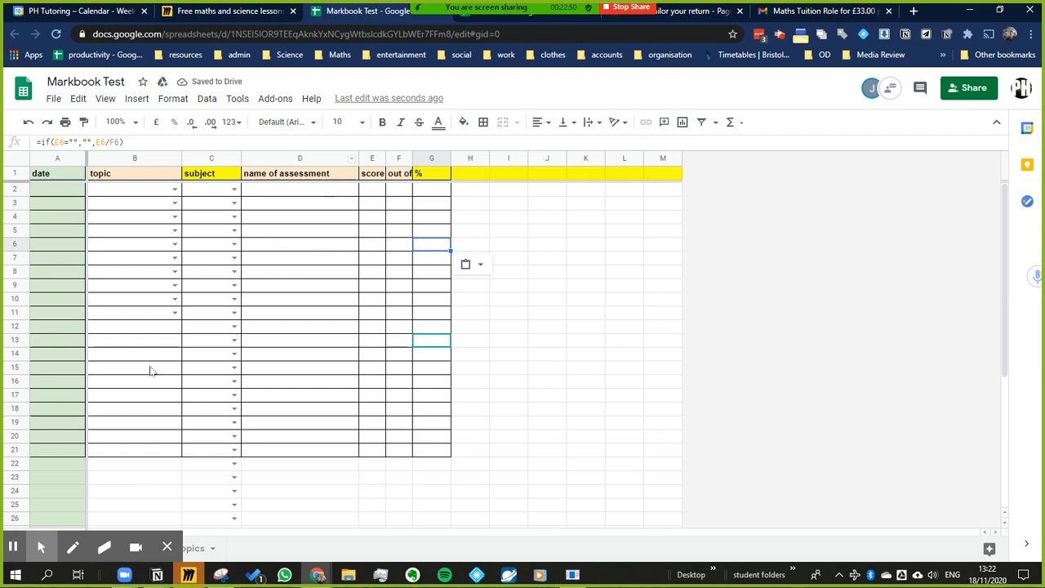
# Extend the IF formula down the % column to G21 and check the formulas in several of its cells.
pyautogui.hotkey('ctrl', 'Down')
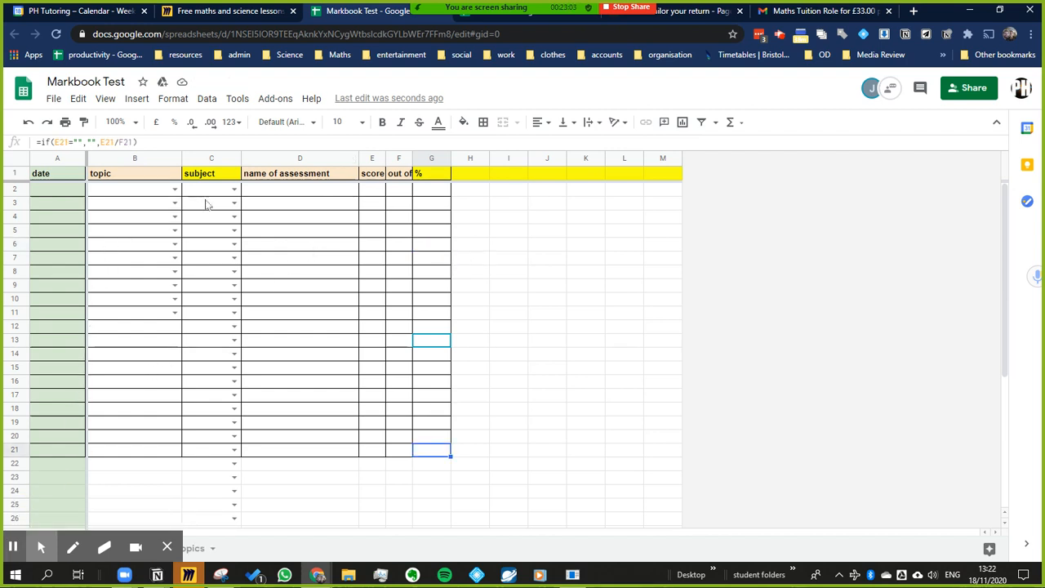
pyautogui.click(431, 196)
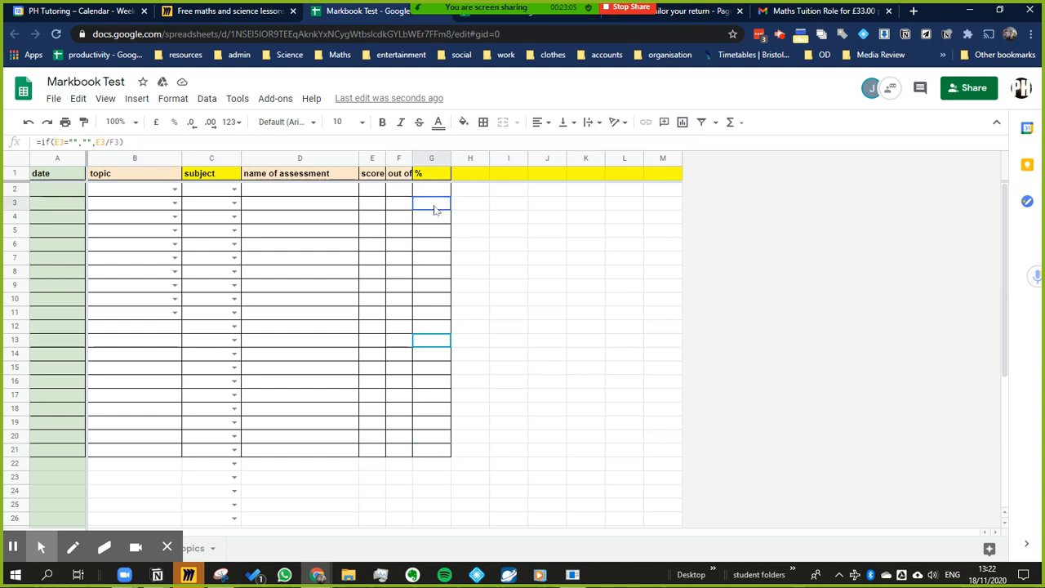
pyautogui.click(431, 245)
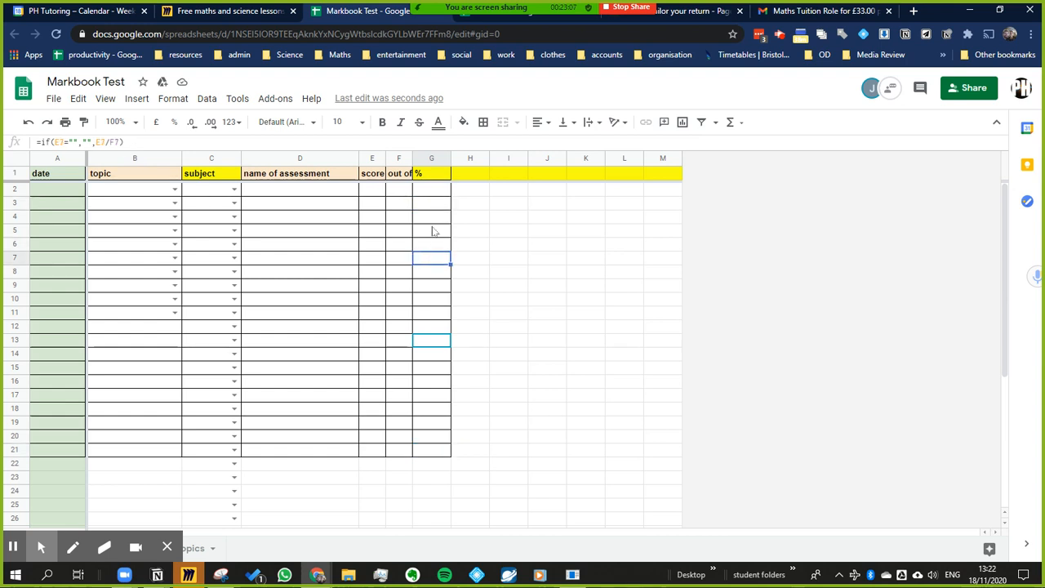
pyautogui.click(431, 231)
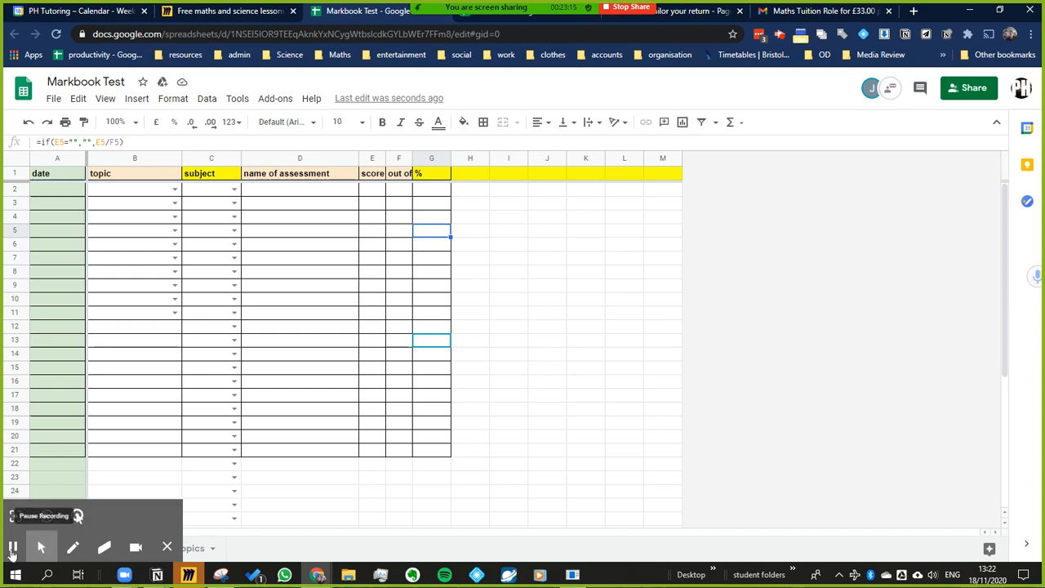
# Change the fill colour of the unused header cells H1 to M1 to white.
pyautogui.click(468, 177)
pyautogui.keyDown('shift'); pyautogui.click(672, 178); pyautogui.keyUp('shift')
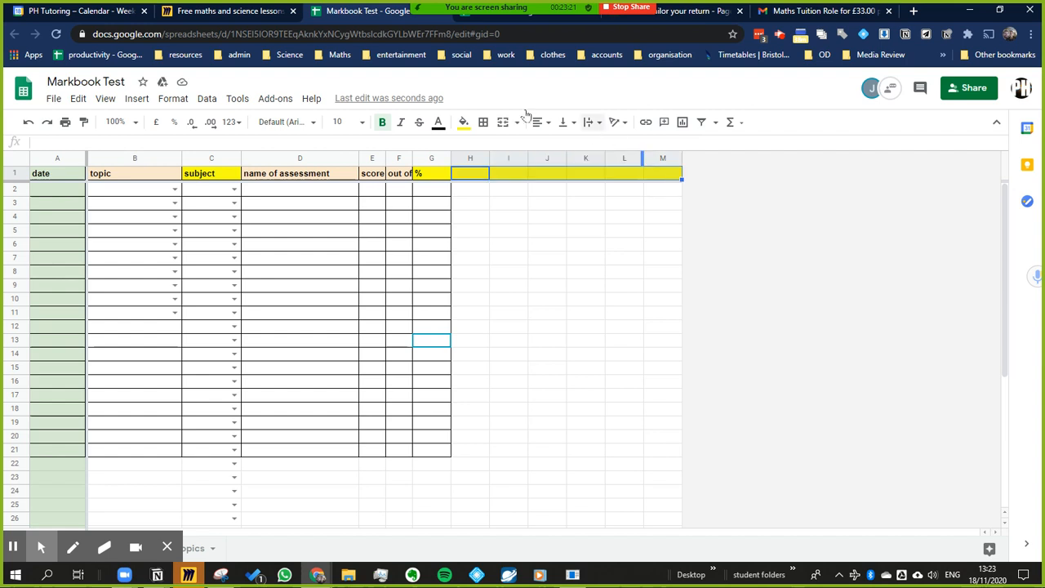
pyautogui.click(463, 121)
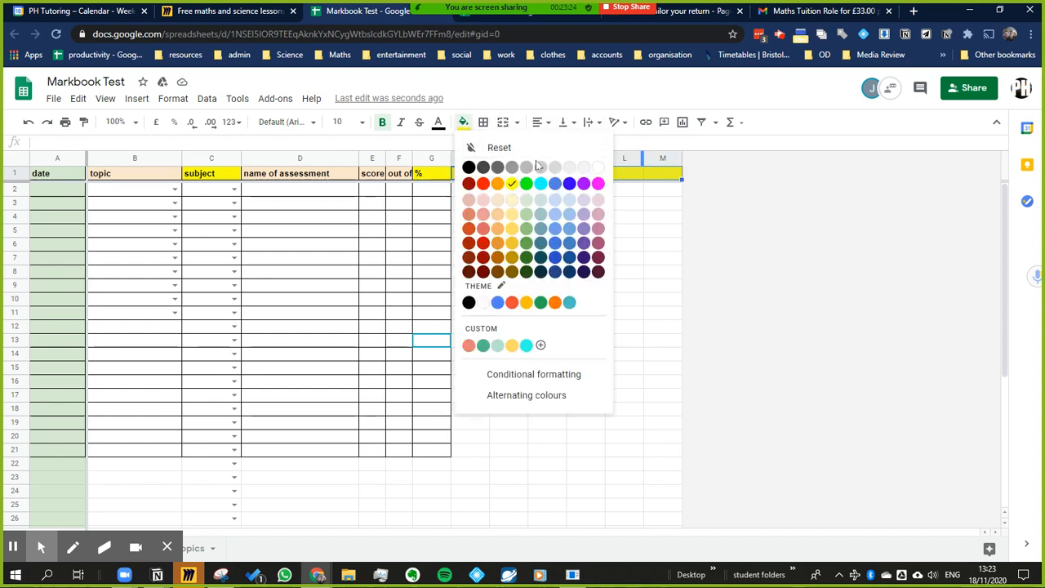
pyautogui.click(600, 168)
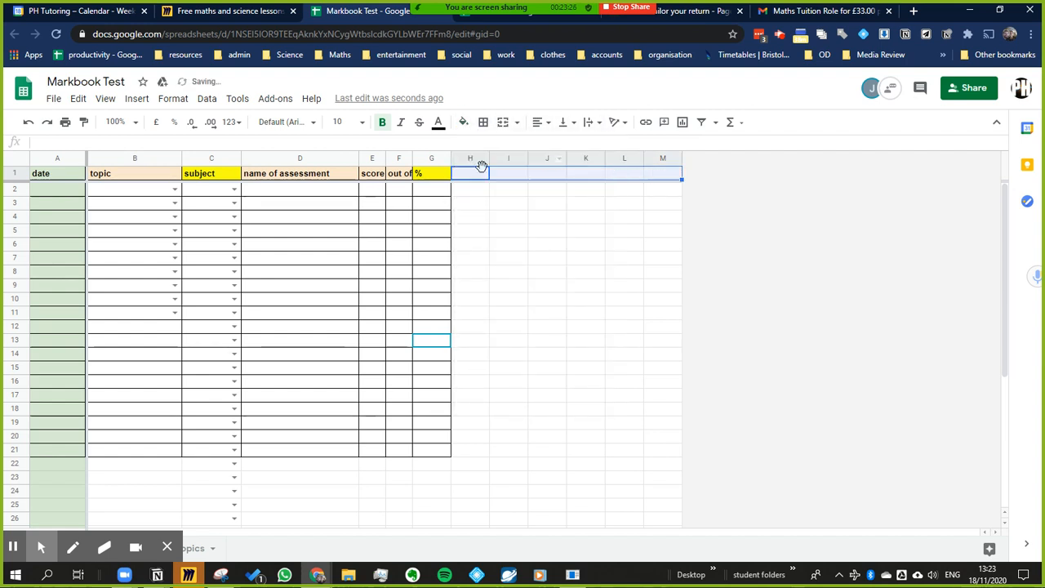
# Enter =VLOOKUP(B2,topics_table,2,0) in cell C2 to look up the subject for the topic.
pyautogui.click(218, 194)
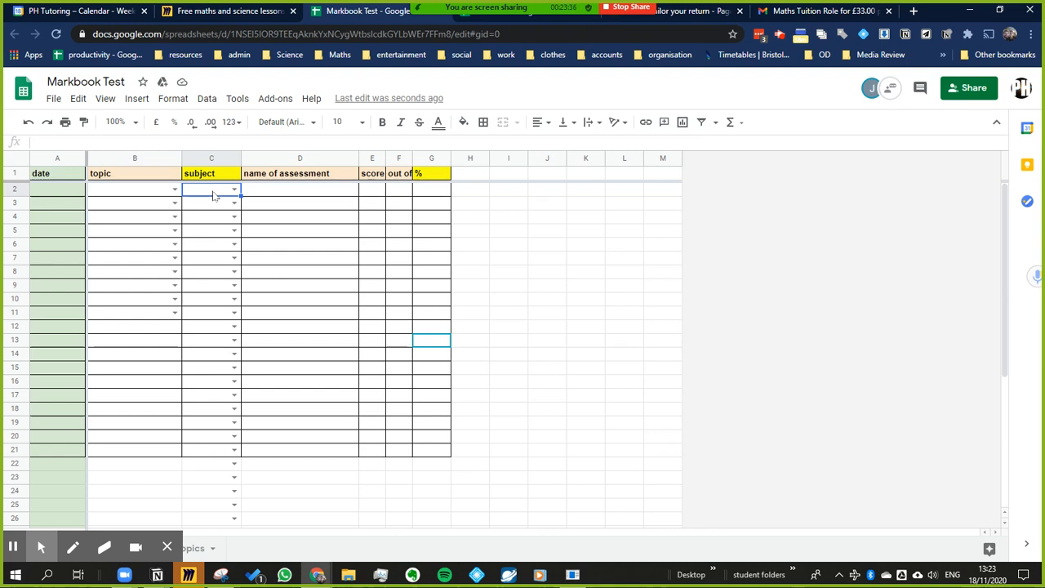
pyautogui.write('=vl')
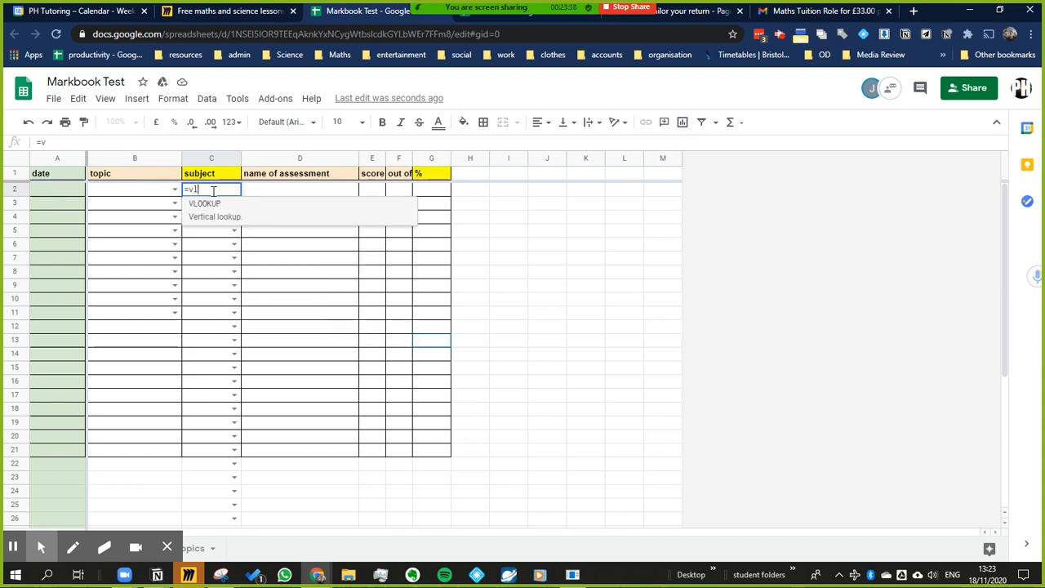
pyautogui.write('o')
pyautogui.click(216, 213)
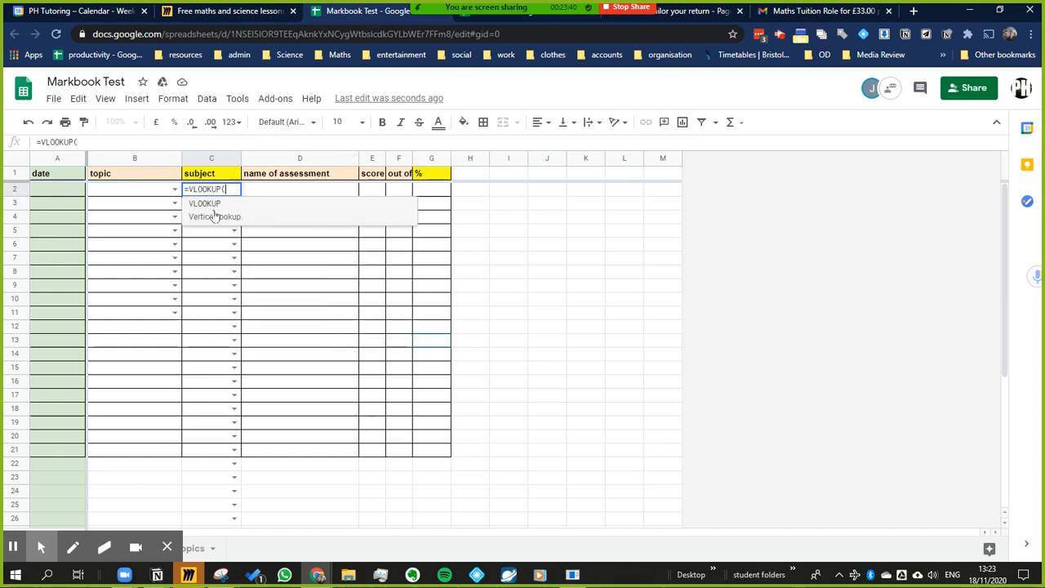
pyautogui.click(148, 194)
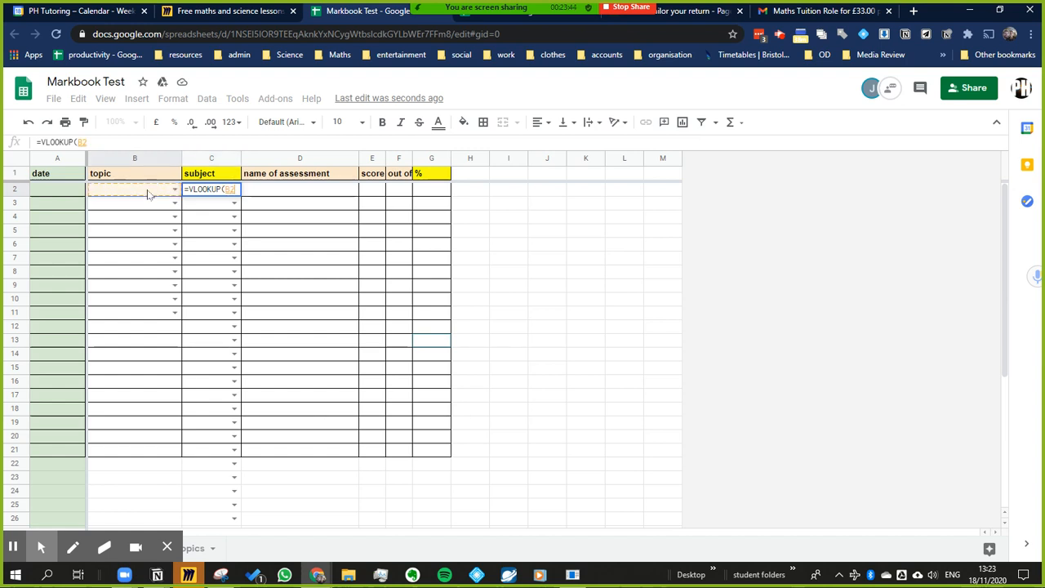
pyautogui.write(',')
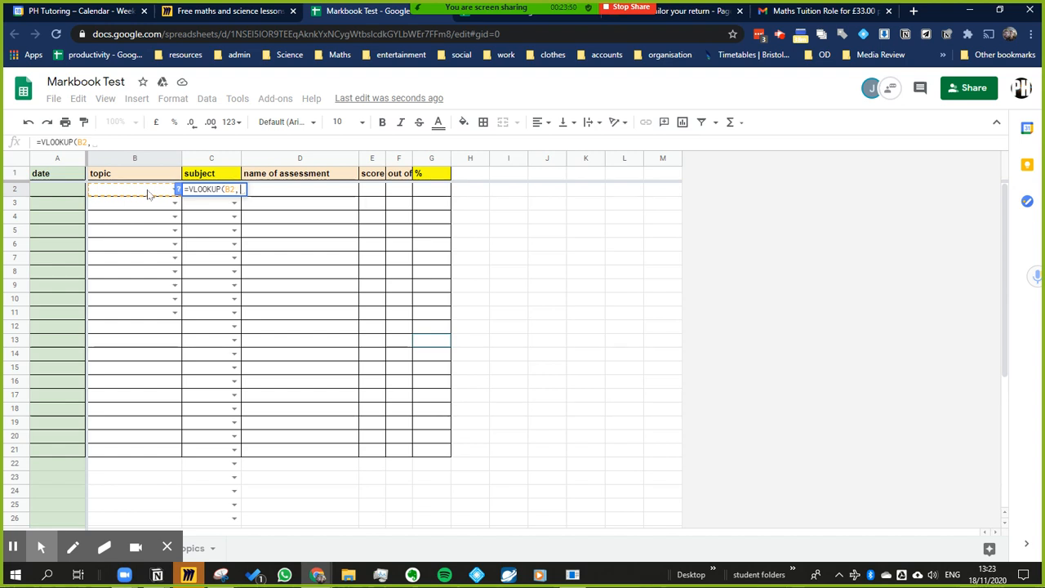
pyautogui.write('top')
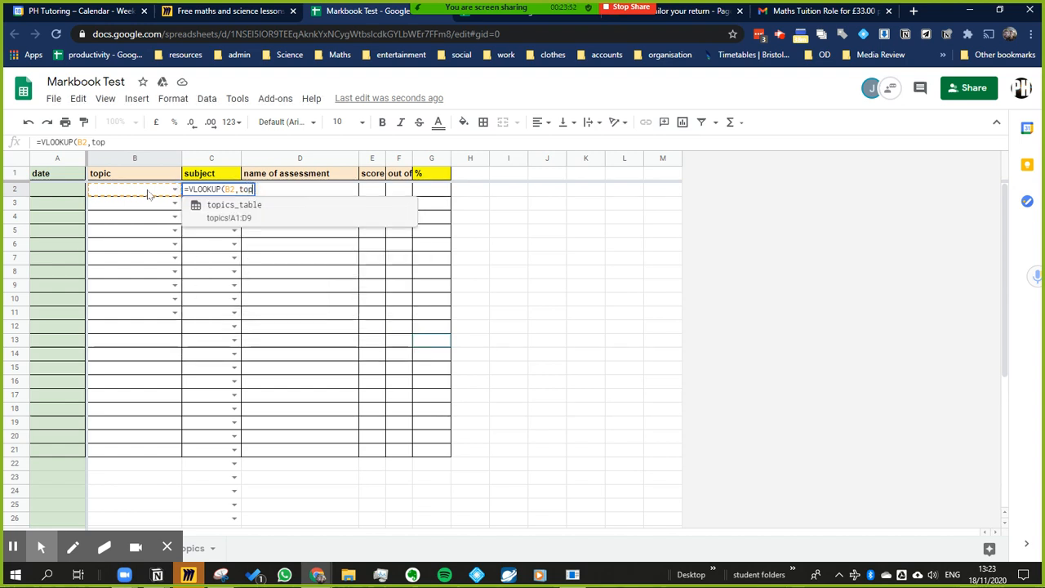
pyautogui.click(236, 219)
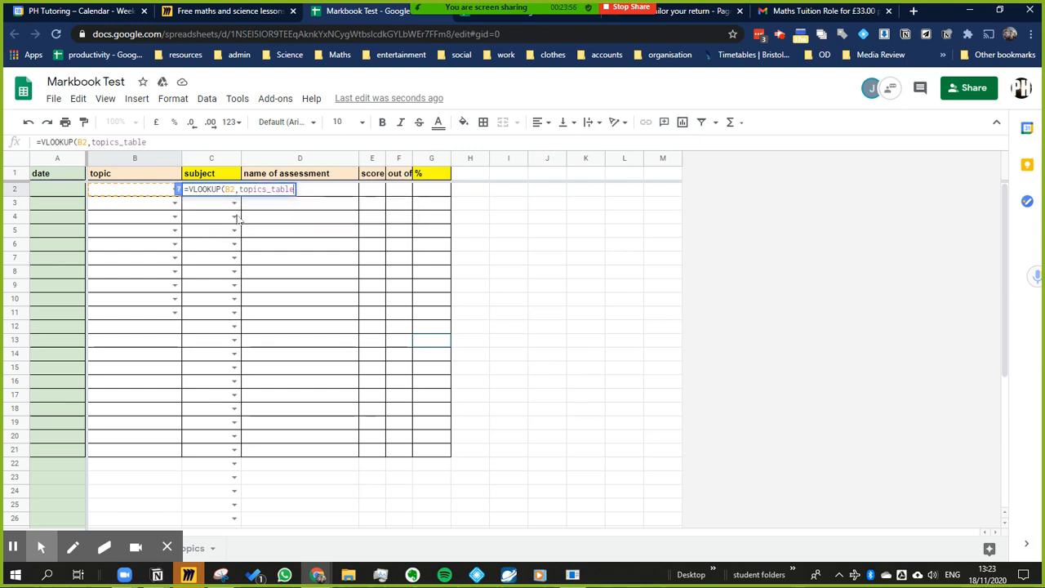
pyautogui.write(',')
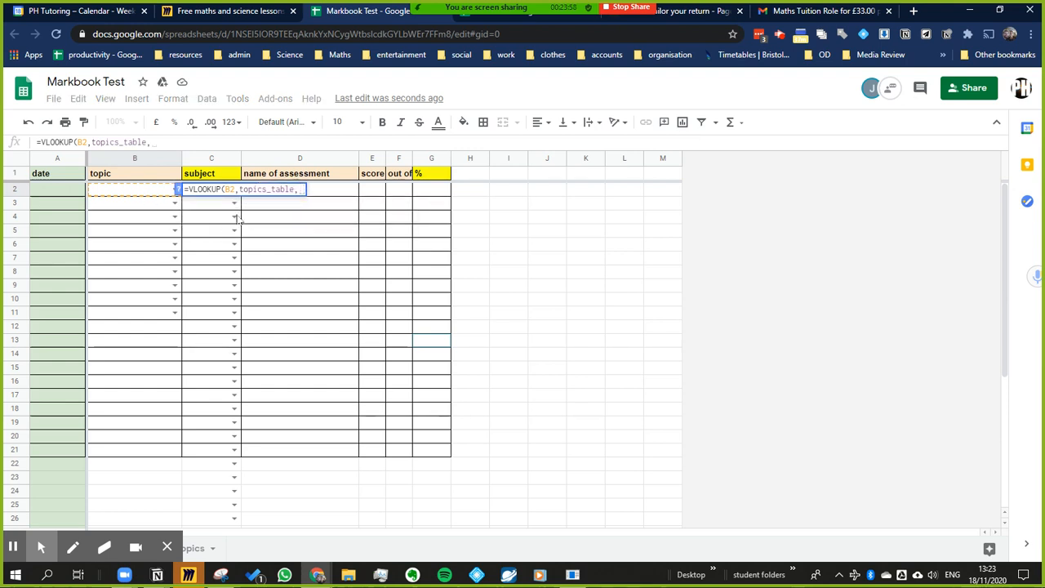
pyautogui.write('2')
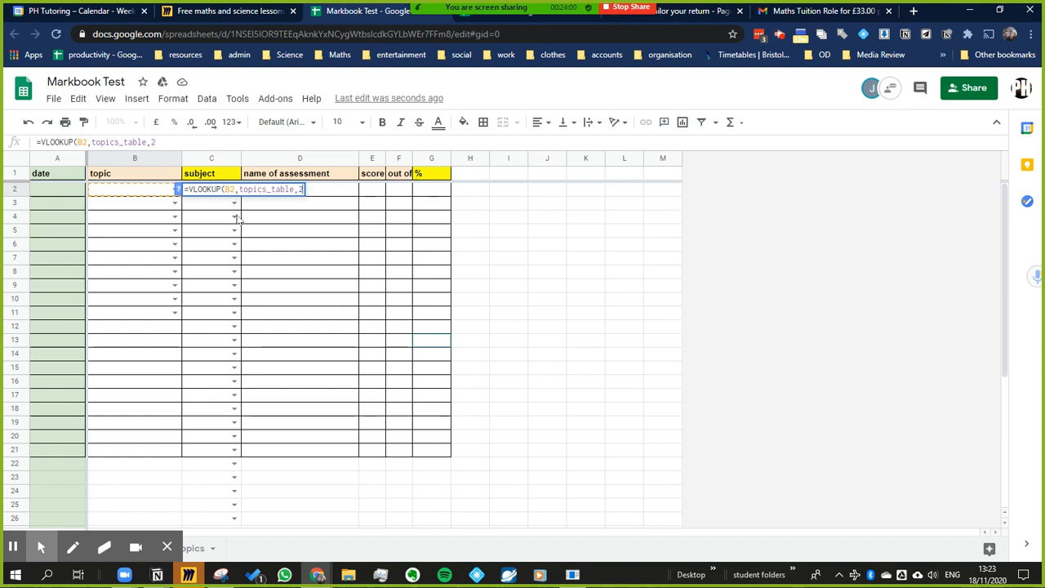
pyautogui.write(',0)')
pyautogui.press('Return')
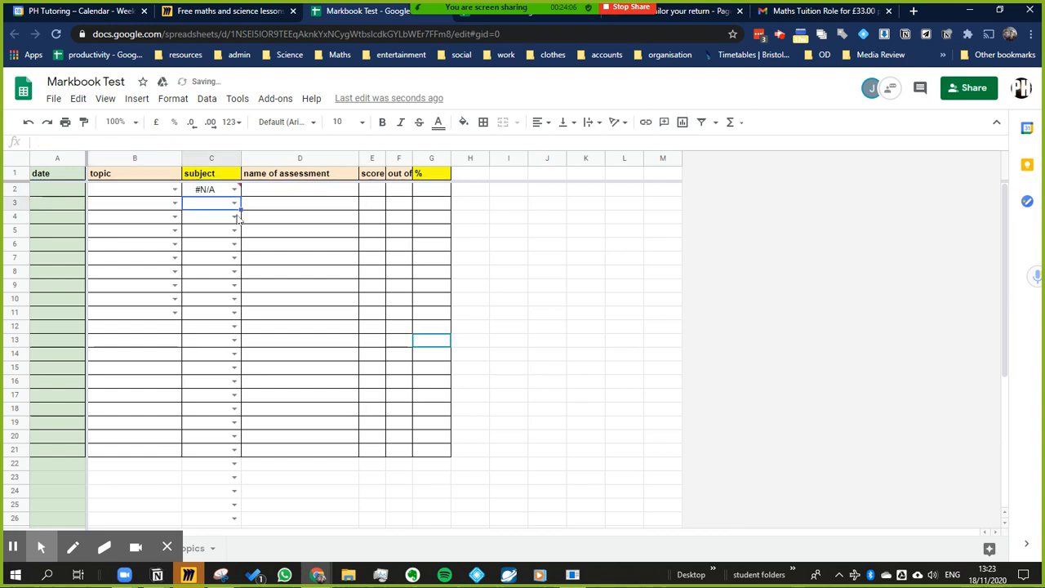
# Test the subject lookup by choosing fractions as the topic in B2, and clear that topic again.
pyautogui.moveTo(193, 194)
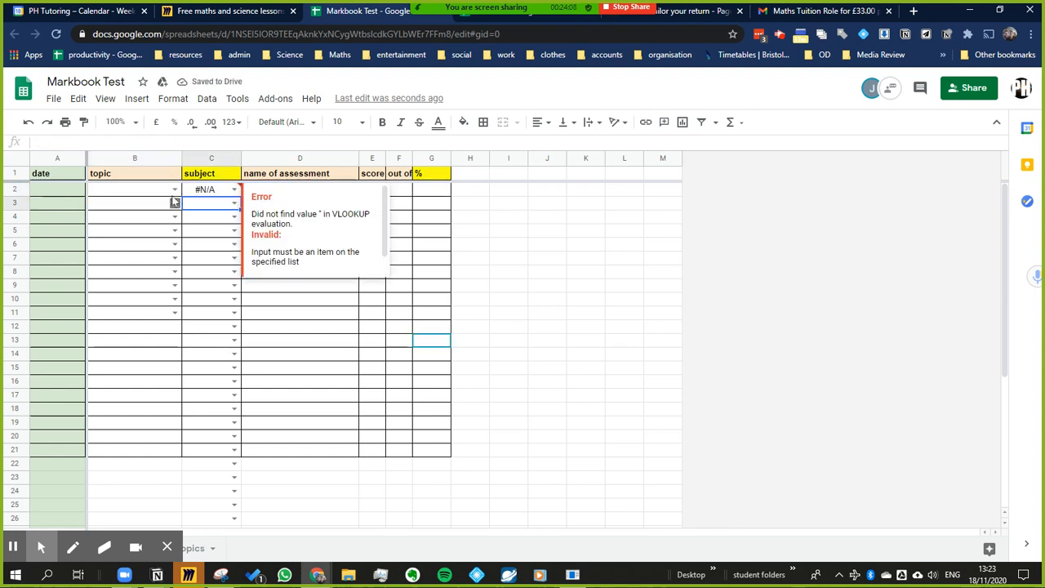
pyautogui.click(174, 190)
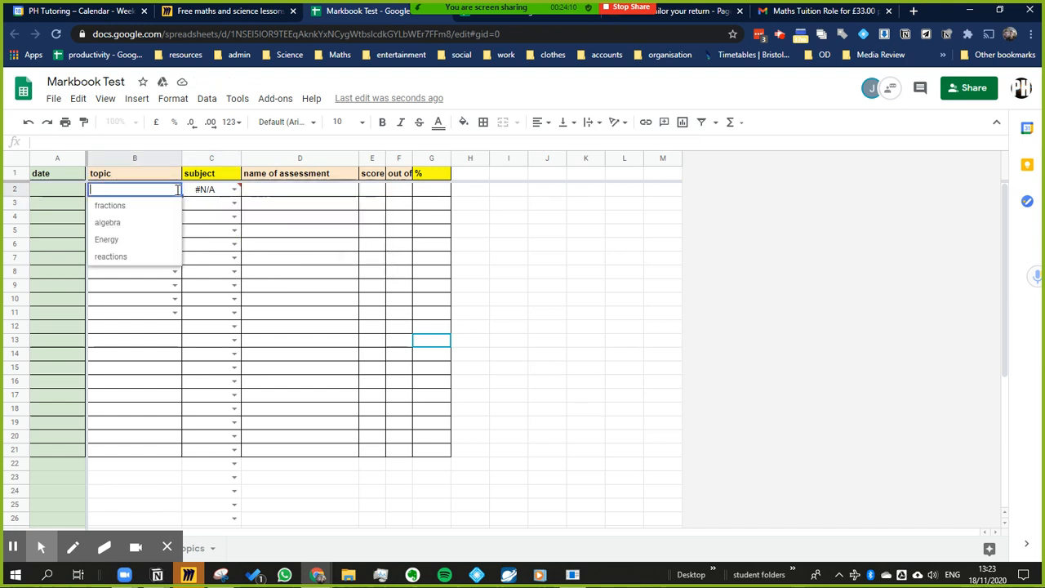
pyautogui.click(134, 204)
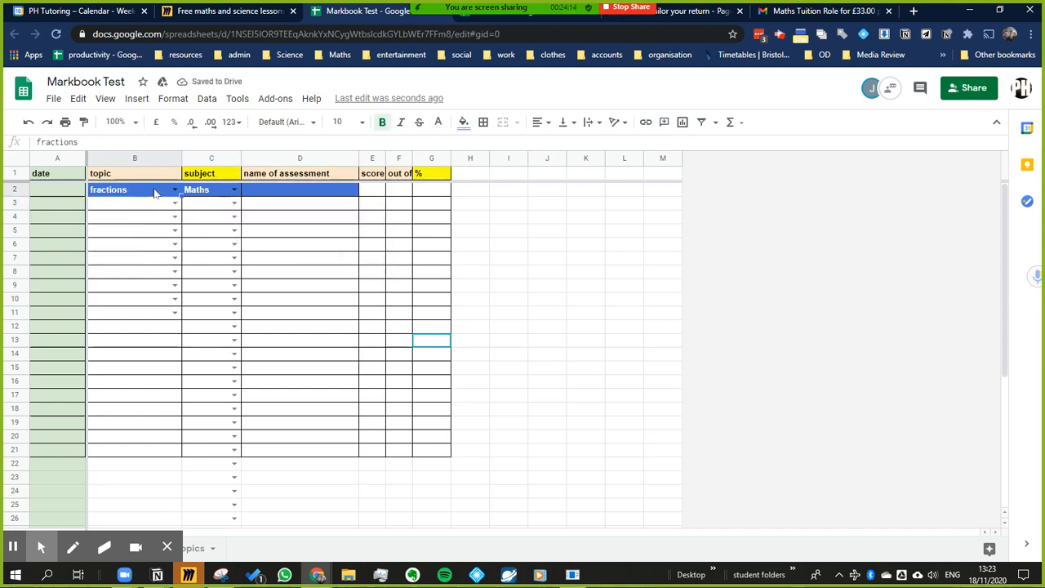
pyautogui.press('Delete')
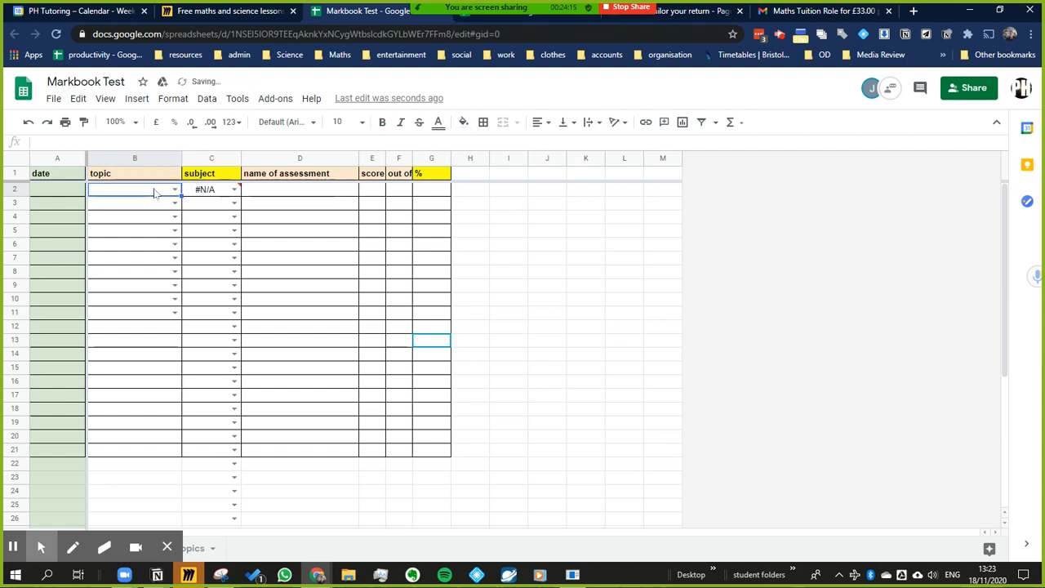
# Wrap the lookup in C2 in an IF so the formula reads =if(B2="","",VLOOKUP(B2,topics_table,2,0)).
pyautogui.click(215, 192)
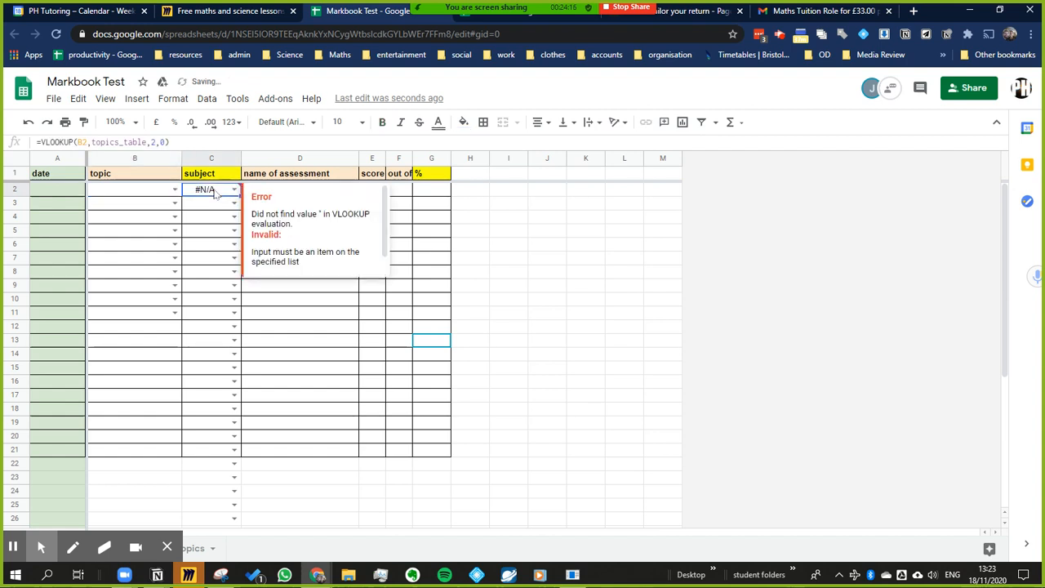
pyautogui.click(43, 141)
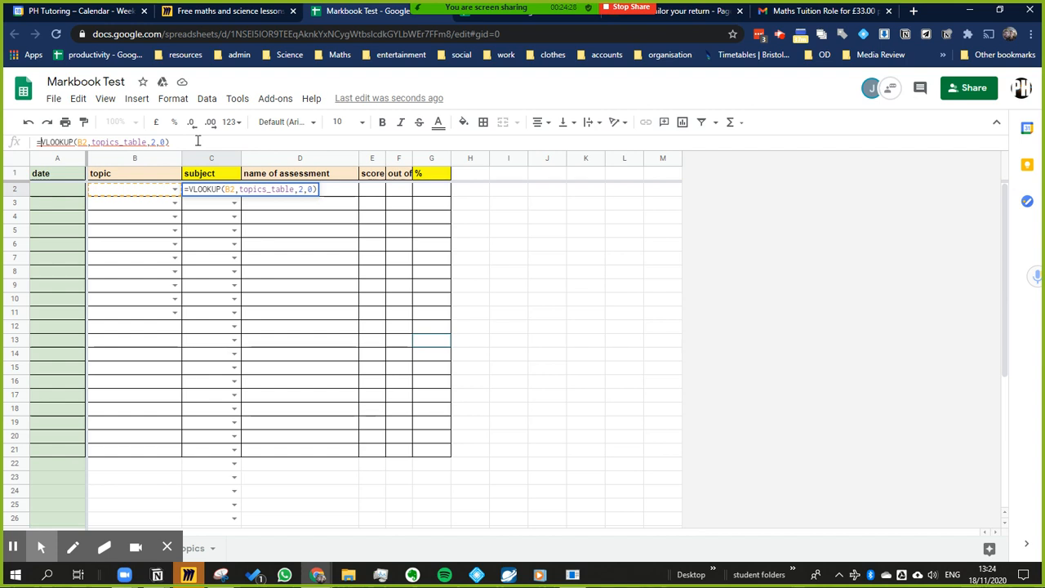
pyautogui.write('if(')
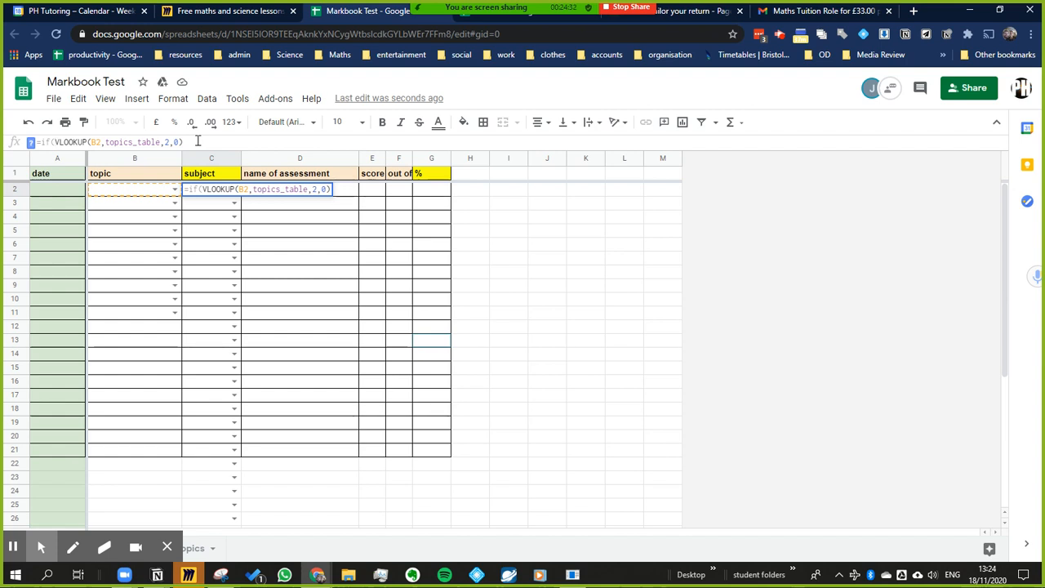
pyautogui.click(157, 190)
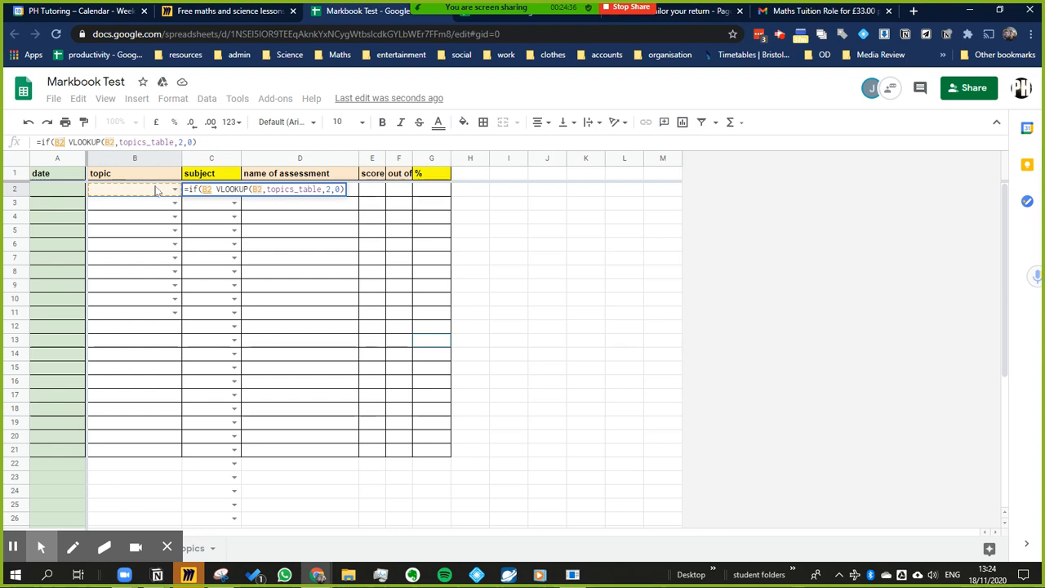
pyautogui.write('=""')
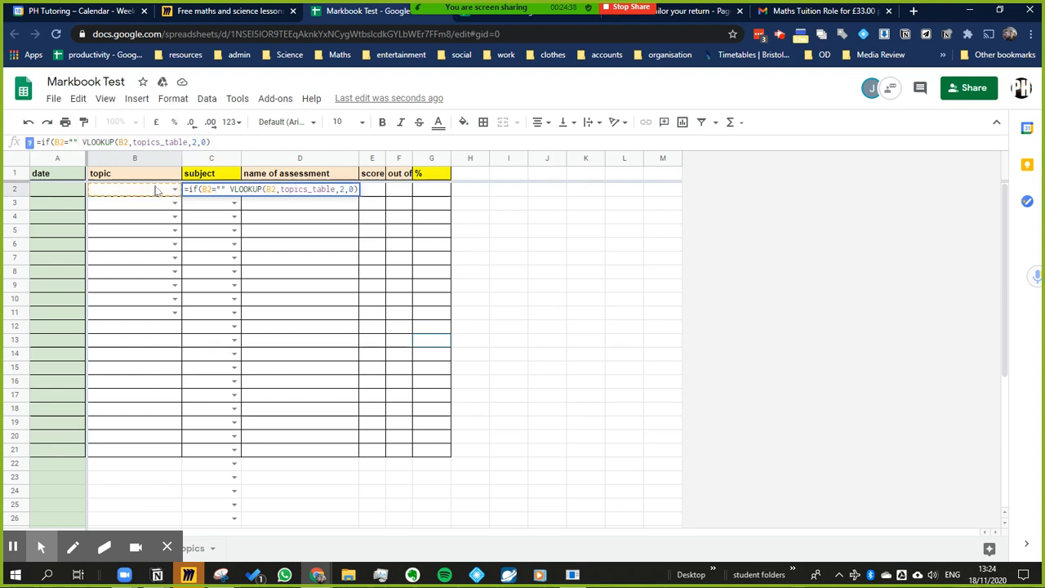
pyautogui.write(',""')
pyautogui.write(',')
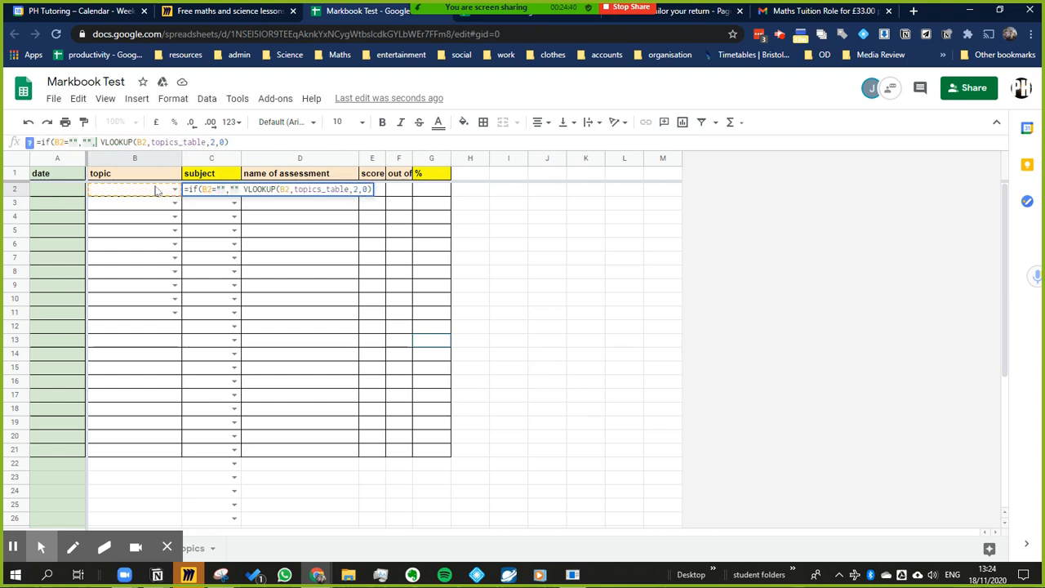
pyautogui.press('Delete')
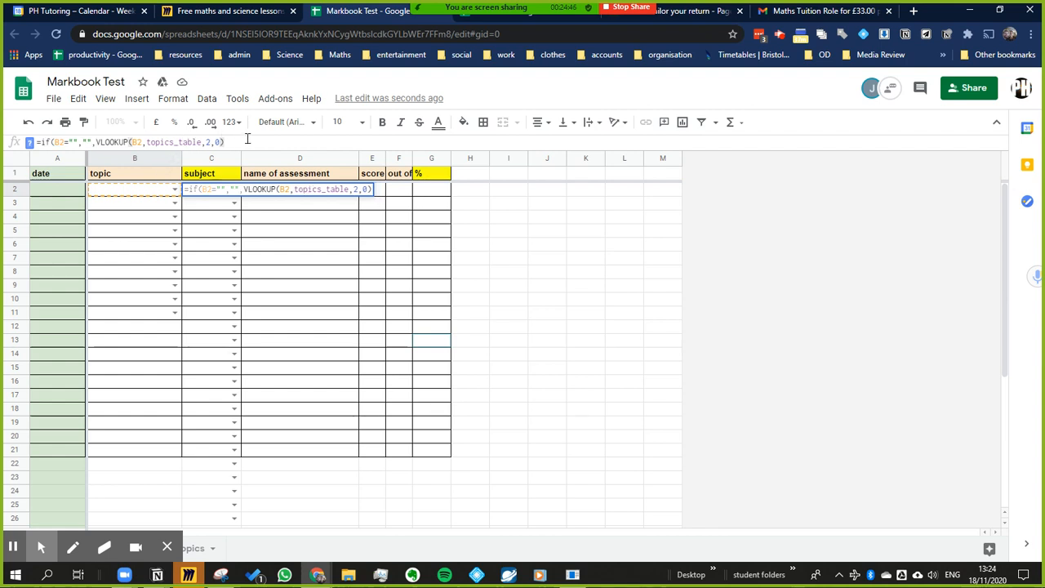
pyautogui.press('Return')
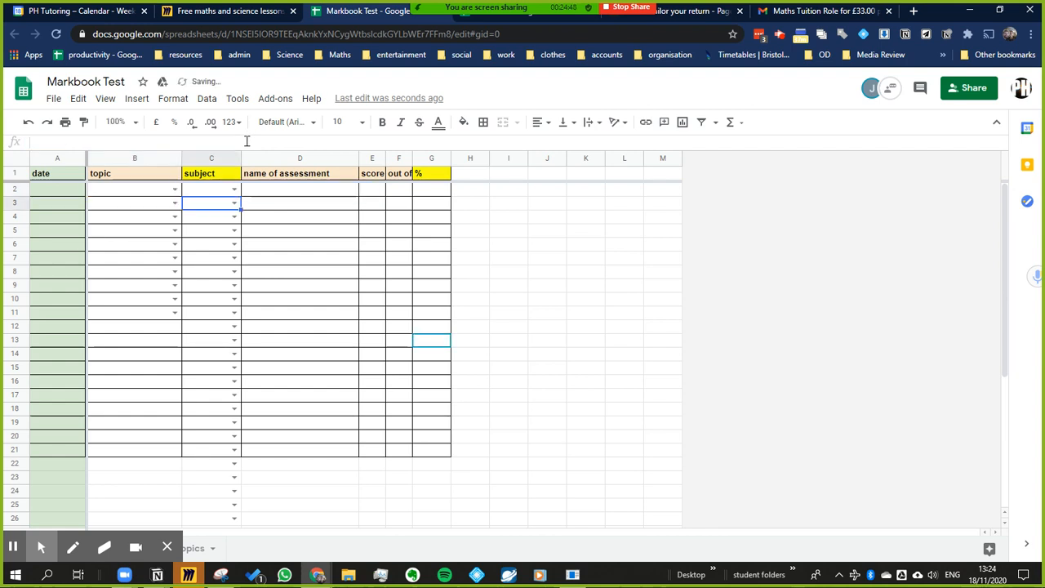
pyautogui.press('Up')
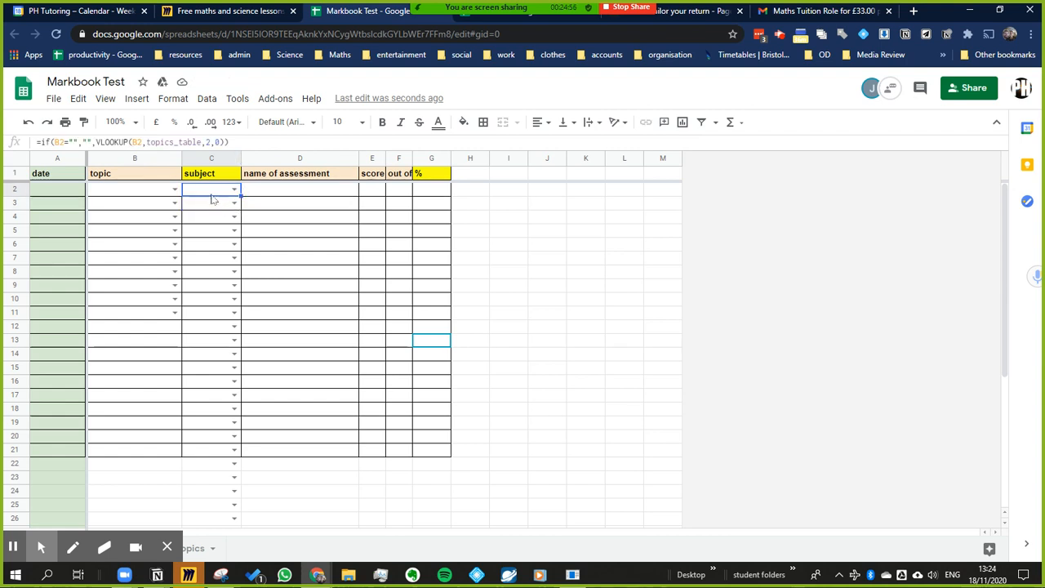
# Choose fractions as the topic in B2 and algebra in B3 to test the subject formula.
pyautogui.click(211, 208)
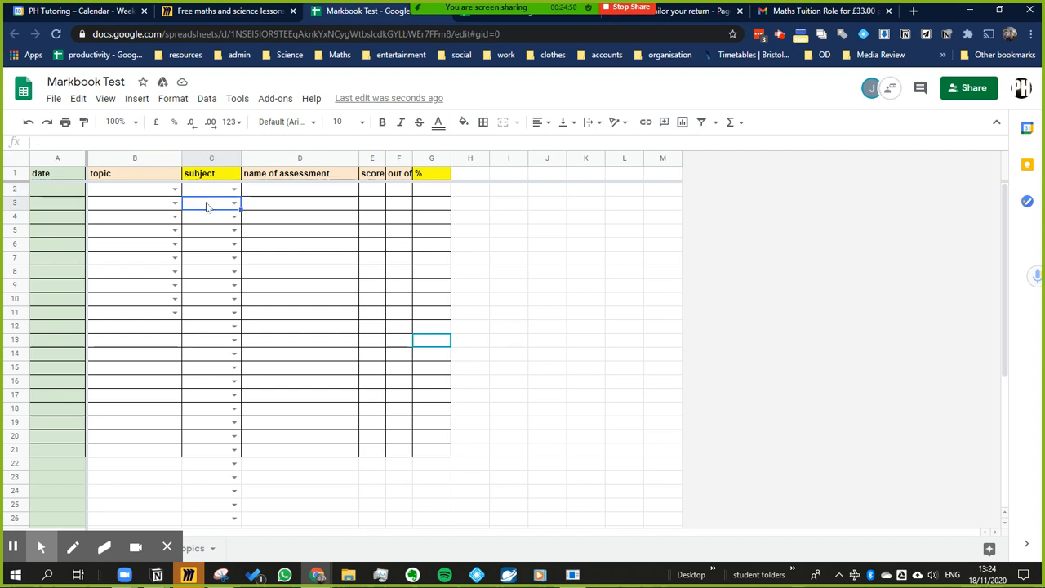
pyautogui.click(150, 192)
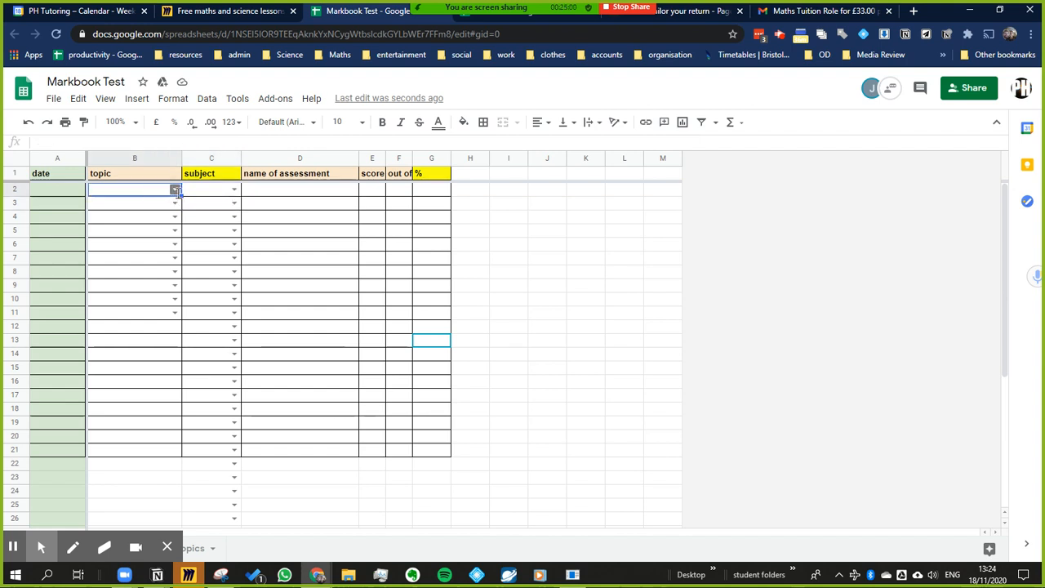
pyautogui.click(175, 190)
pyautogui.click(143, 209)
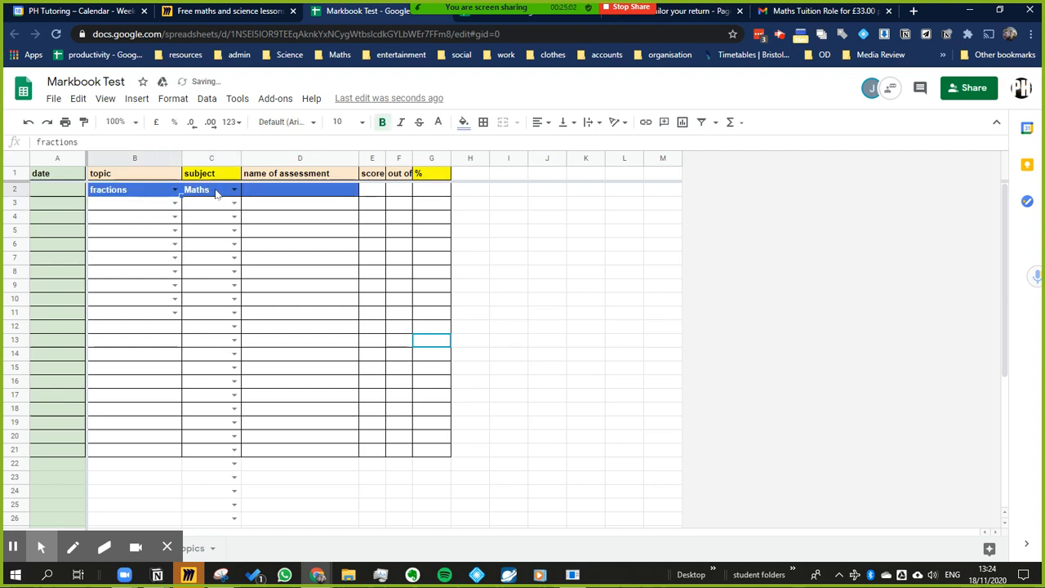
pyautogui.click(139, 205)
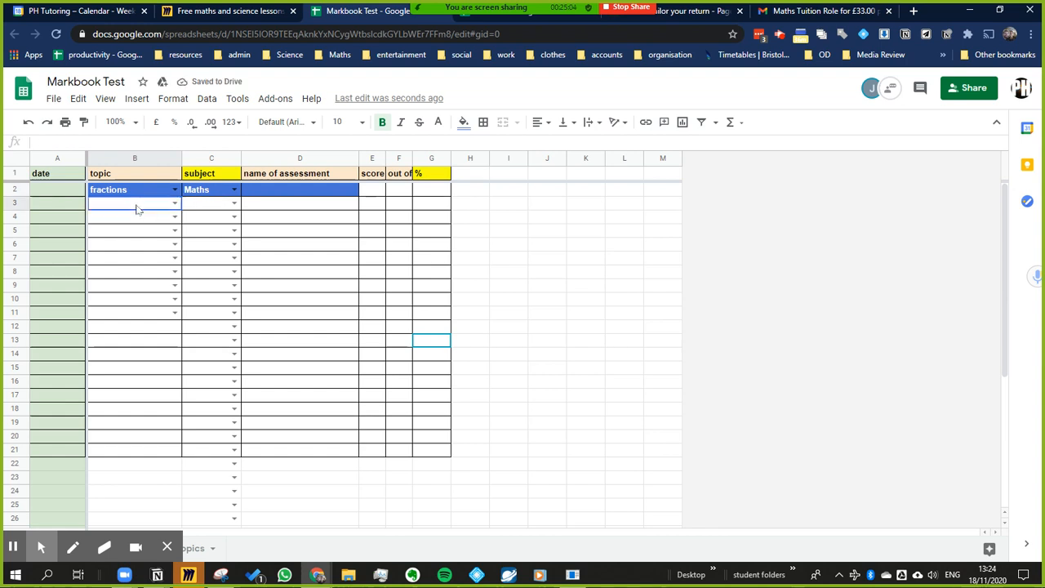
pyautogui.click(174, 203)
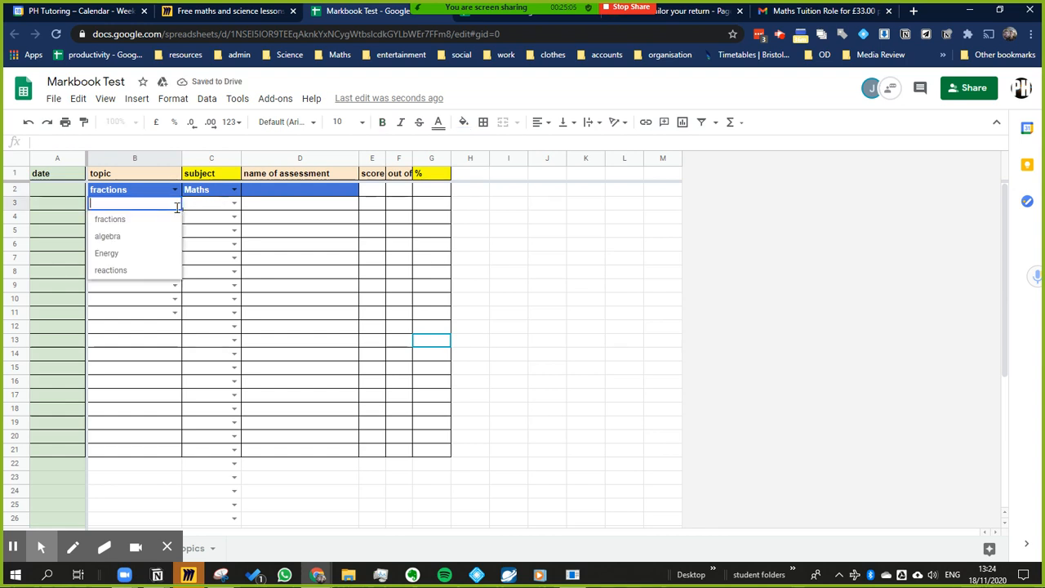
pyautogui.click(134, 238)
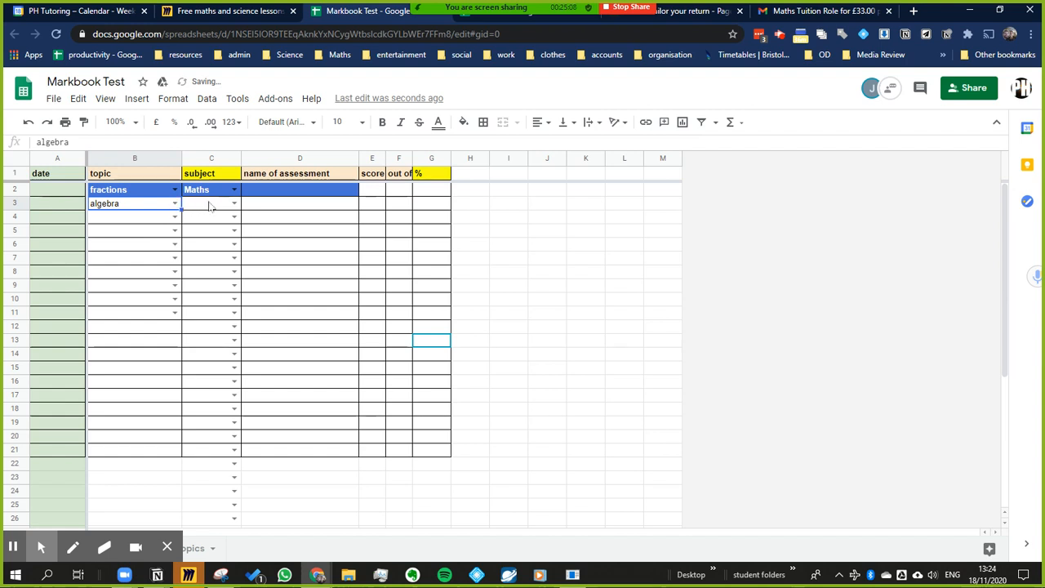
# Fill the IF and VLOOKUP formula from C2 down the subject column to C21.
pyautogui.click(211, 206)
pyautogui.click(215, 192)
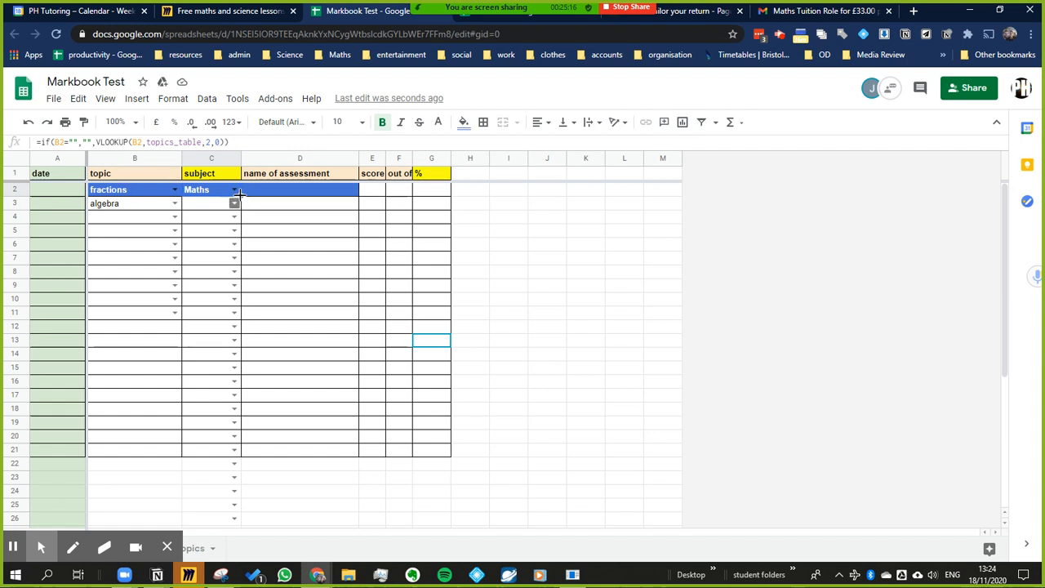
pyautogui.moveTo(239, 192); pyautogui.dragTo(236, 455)
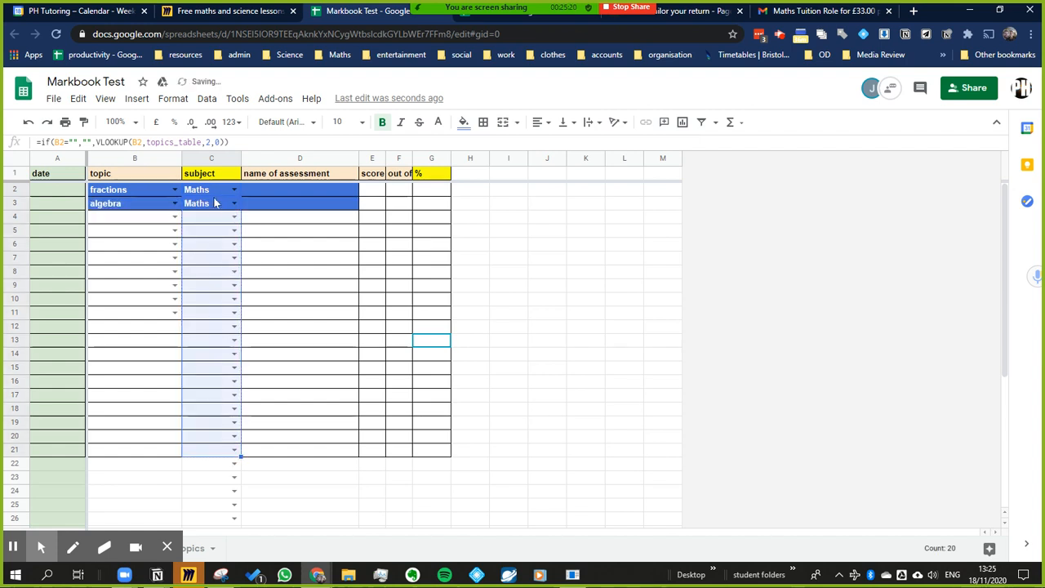
# Clear the test topics from B2 and B3 and check the formulas in C2 and G2.
pyautogui.click(151, 206)
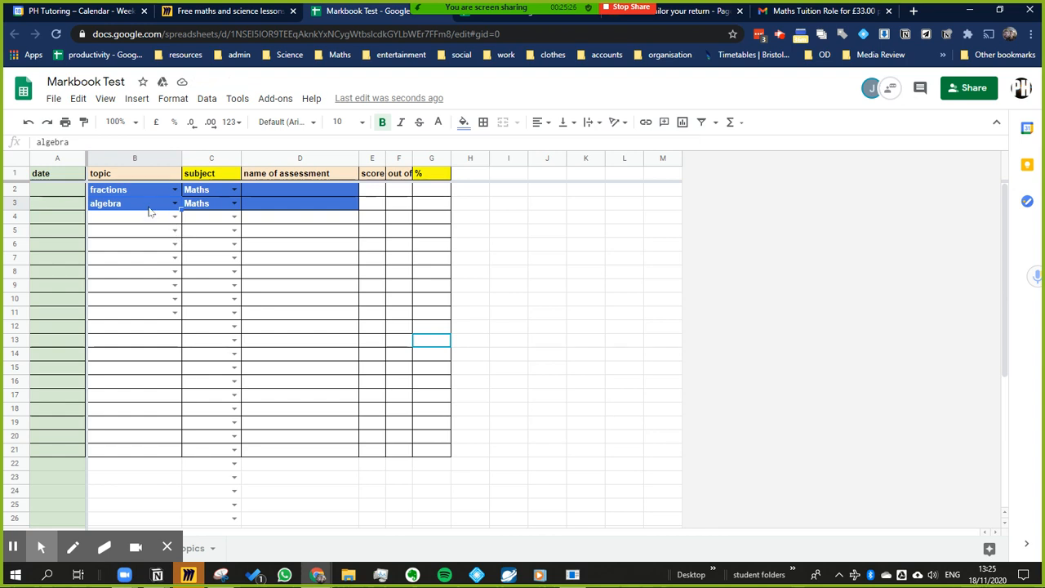
pyautogui.press('Delete')
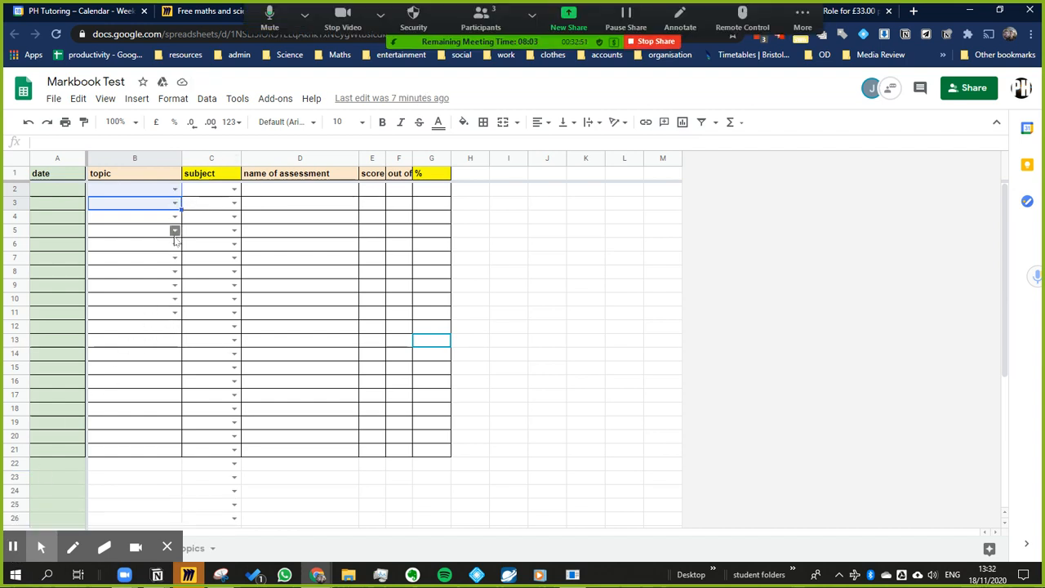
pyautogui.click(207, 195)
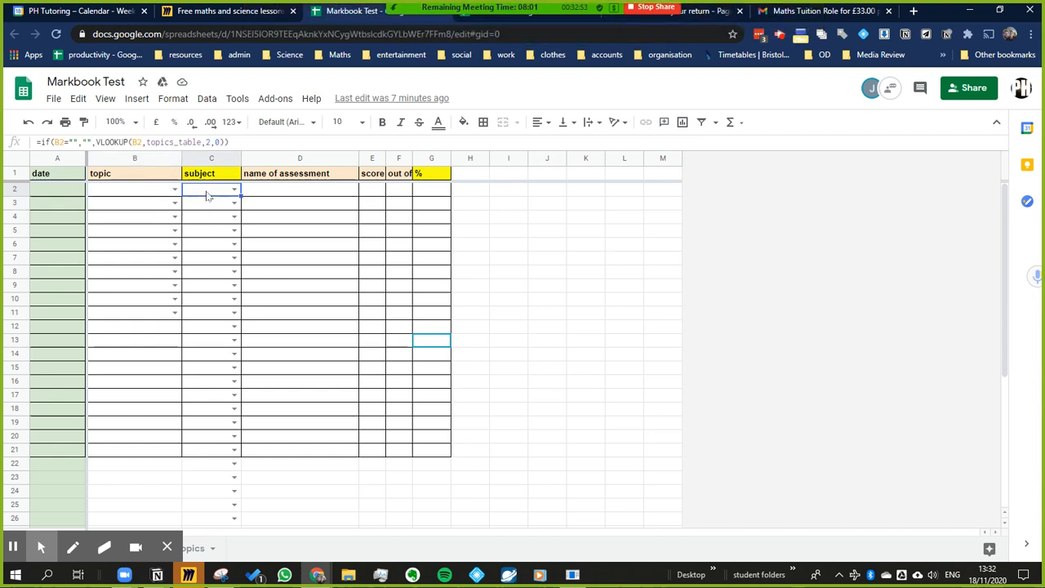
pyautogui.click(436, 197)
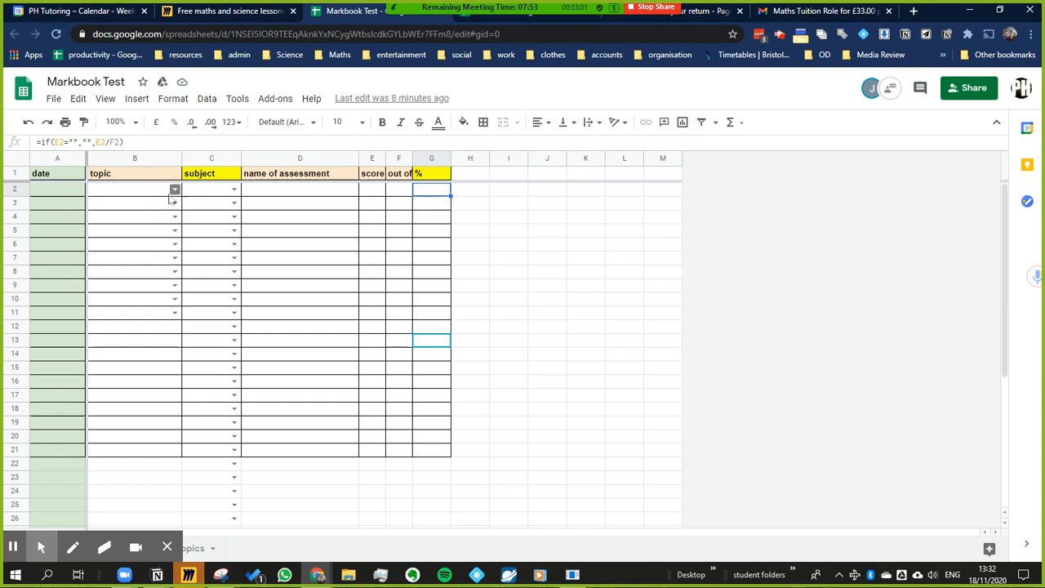
# Test the % formula in row 2 with a score of 5 in E2 and an out-of mark of 6 in F2.
pyautogui.click(393, 194)
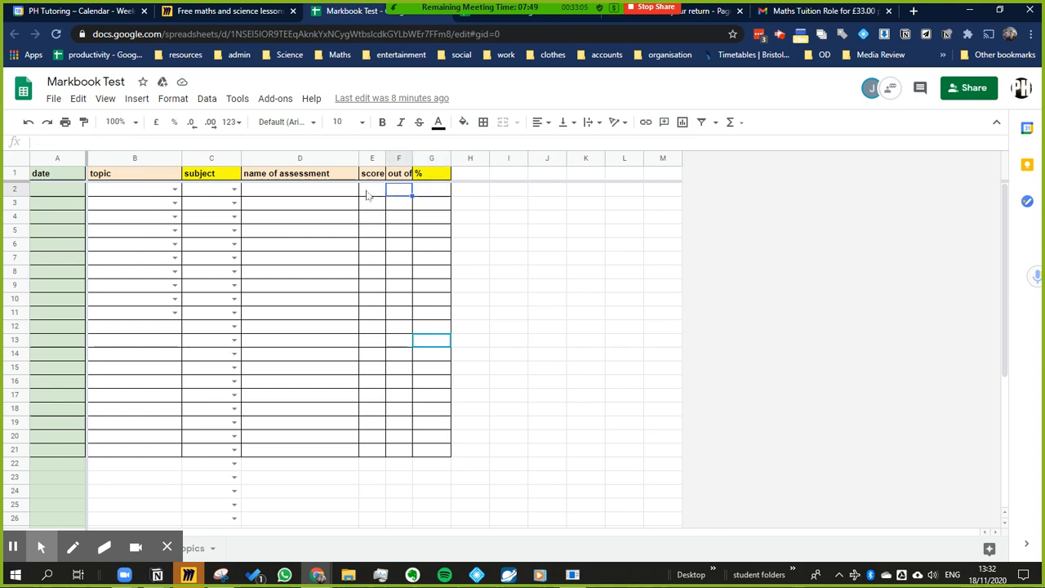
pyautogui.click(370, 195)
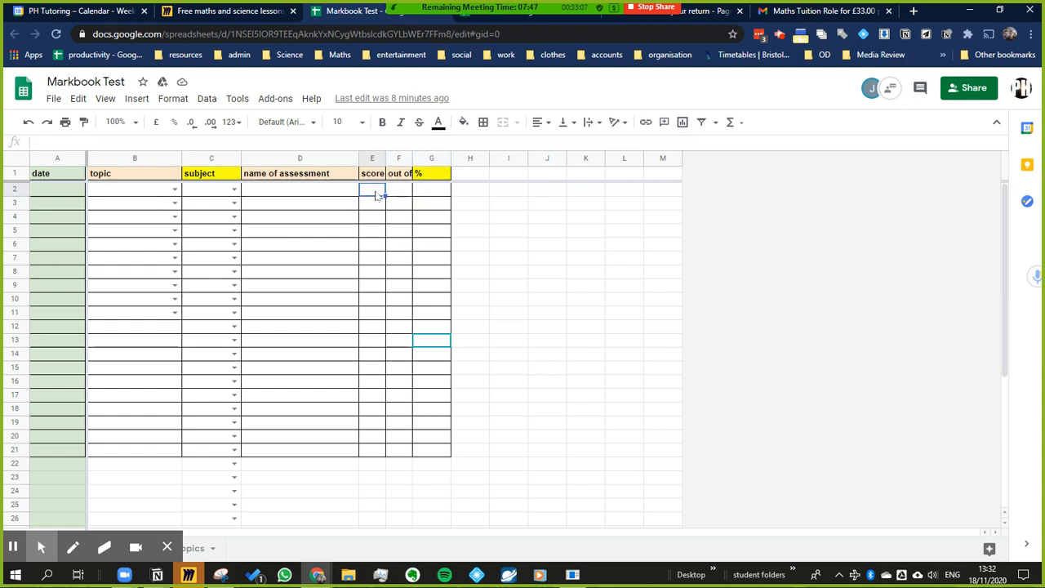
pyautogui.write('5')
pyautogui.press('Return')
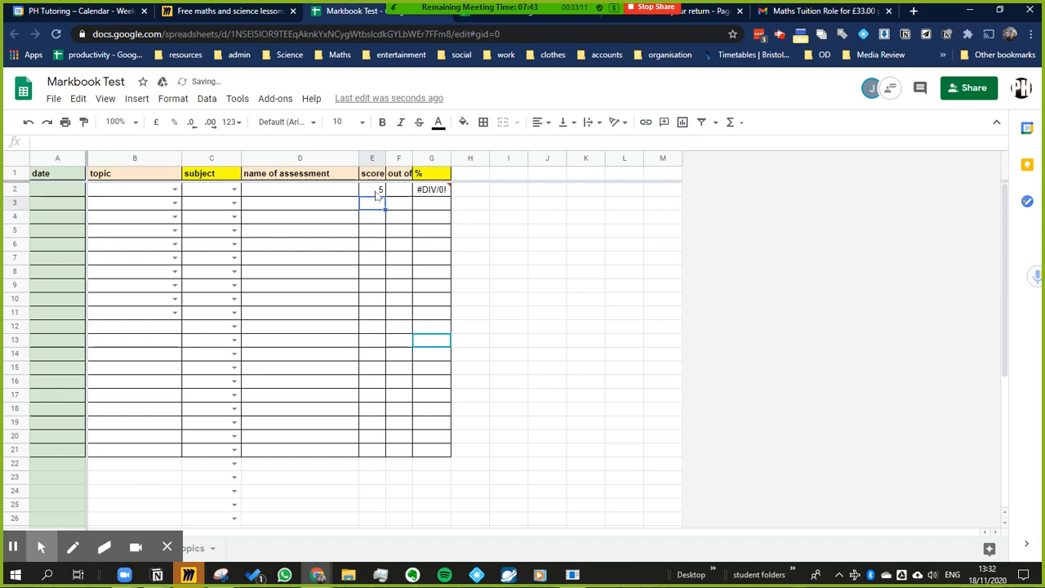
pyautogui.click(432, 194)
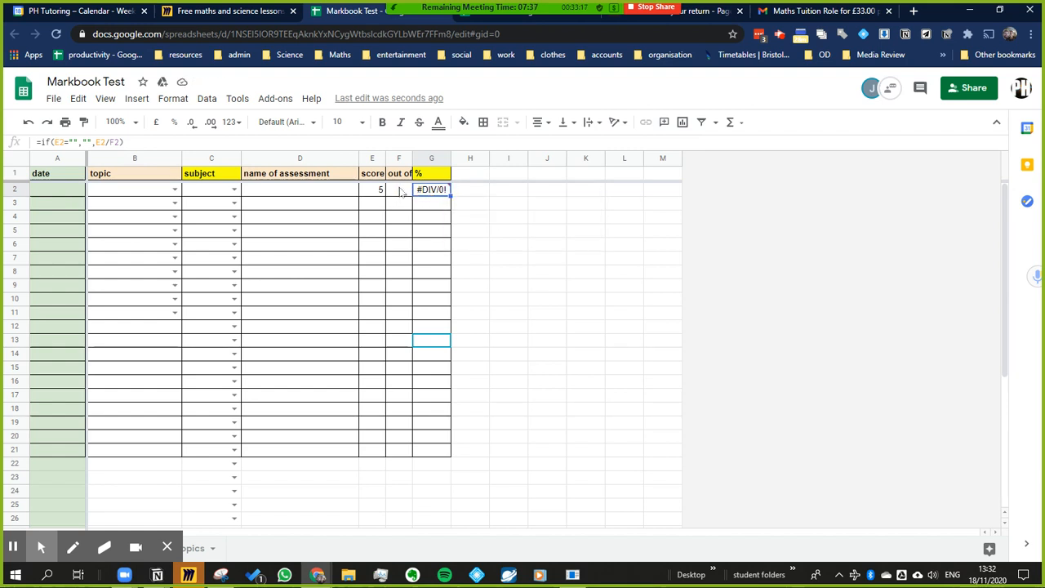
pyautogui.click(400, 190)
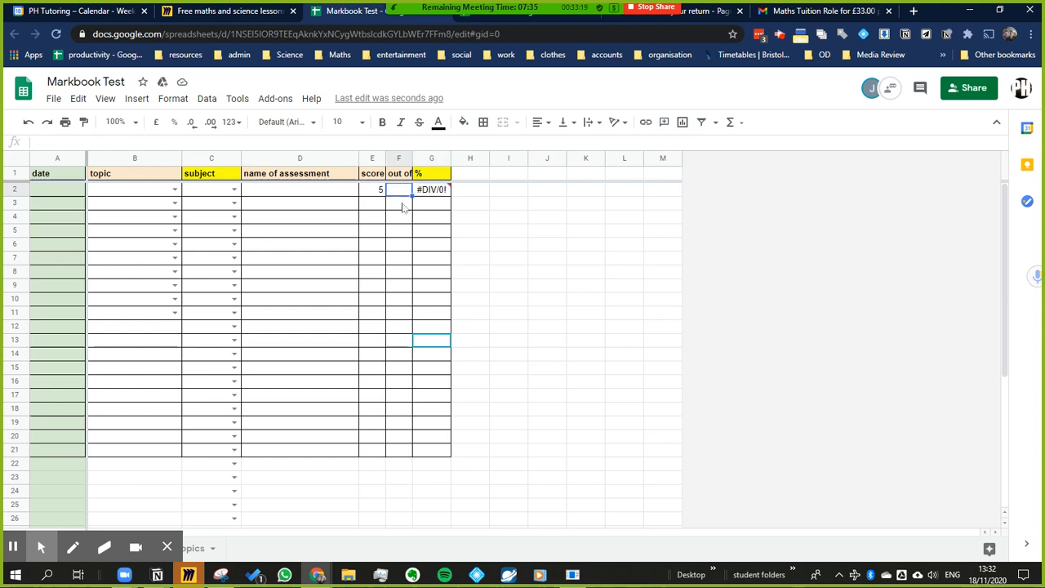
pyautogui.write('6')
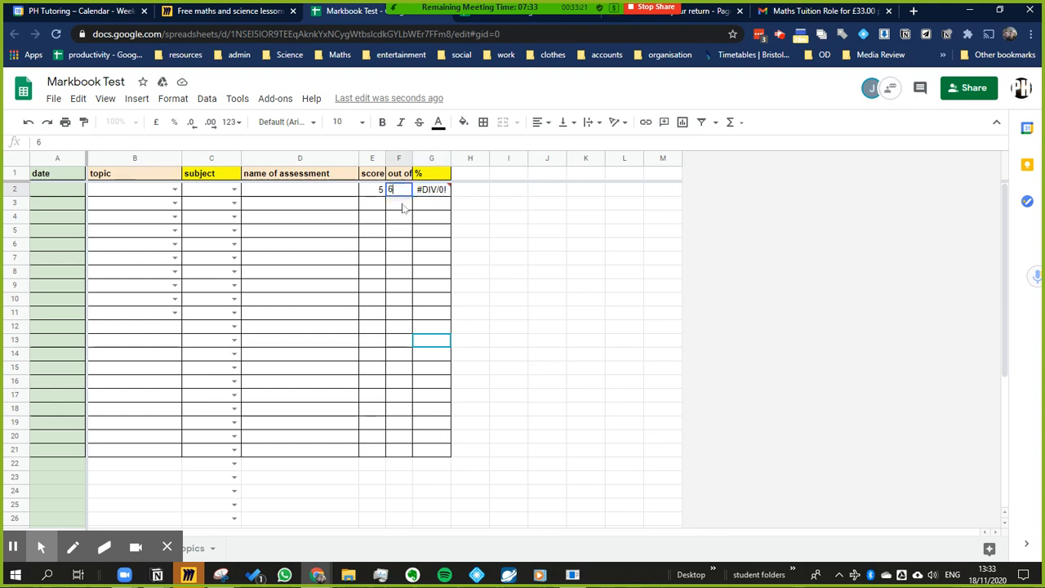
pyautogui.press('Return')
# Clear the test score and out-of mark from E2 and F2.
pyautogui.click(401, 194)
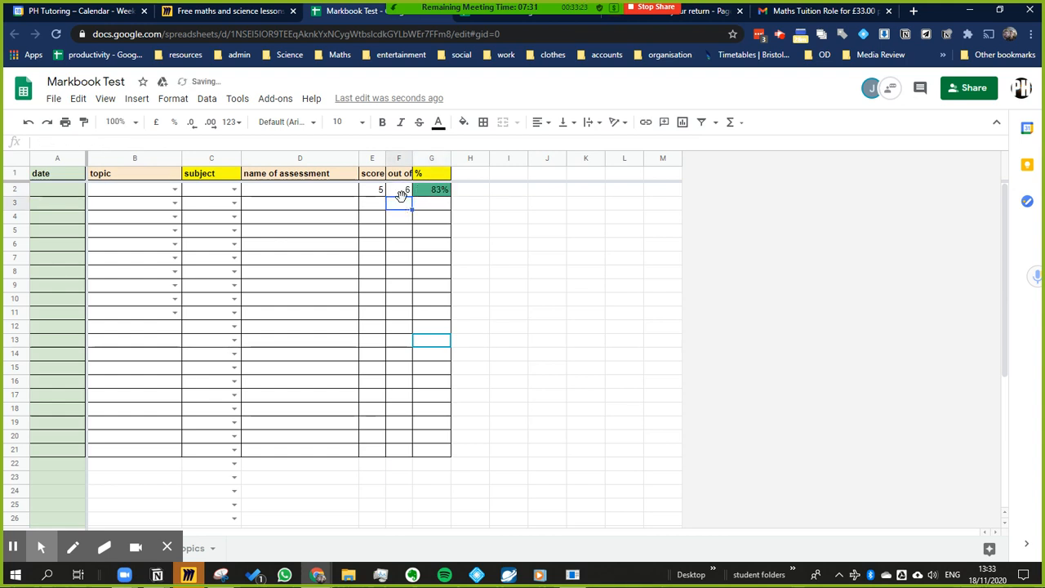
pyautogui.moveTo(401, 194); pyautogui.dragTo(375, 194)
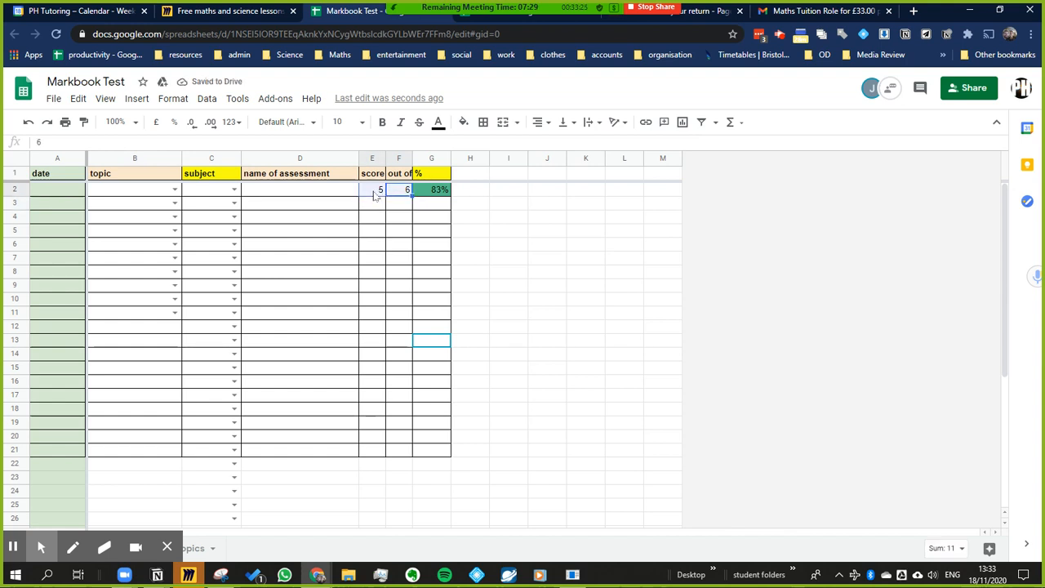
pyautogui.press('Delete')
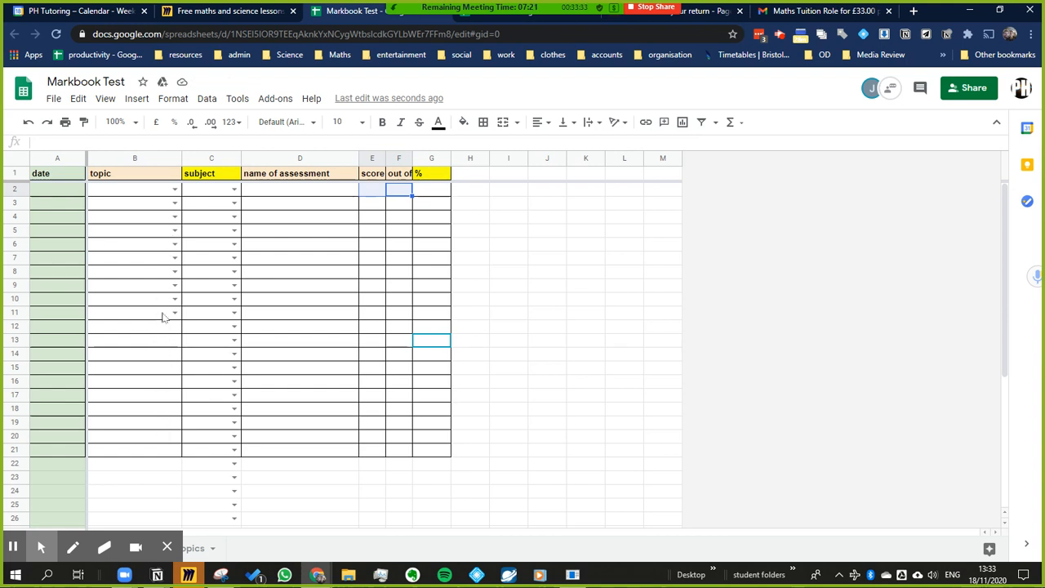
# Copy the topic dropdown cells B5:B11 down the topic column to B21 and check the dropdown options in B7.
pyautogui.moveTo(163, 317); pyautogui.dragTo(161, 224)
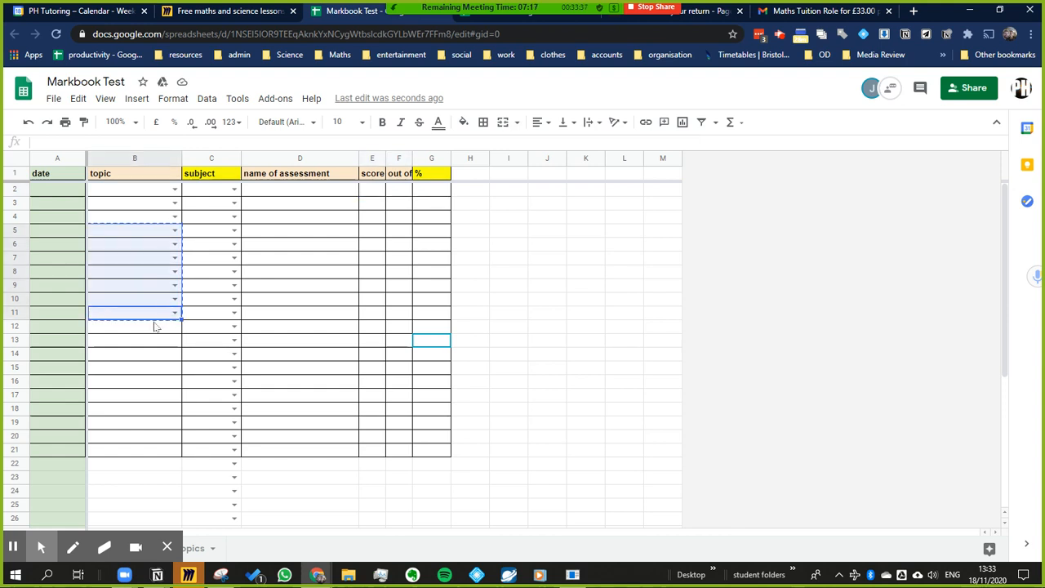
pyautogui.click(155, 326)
pyautogui.hotkey('ctrl', 'v')
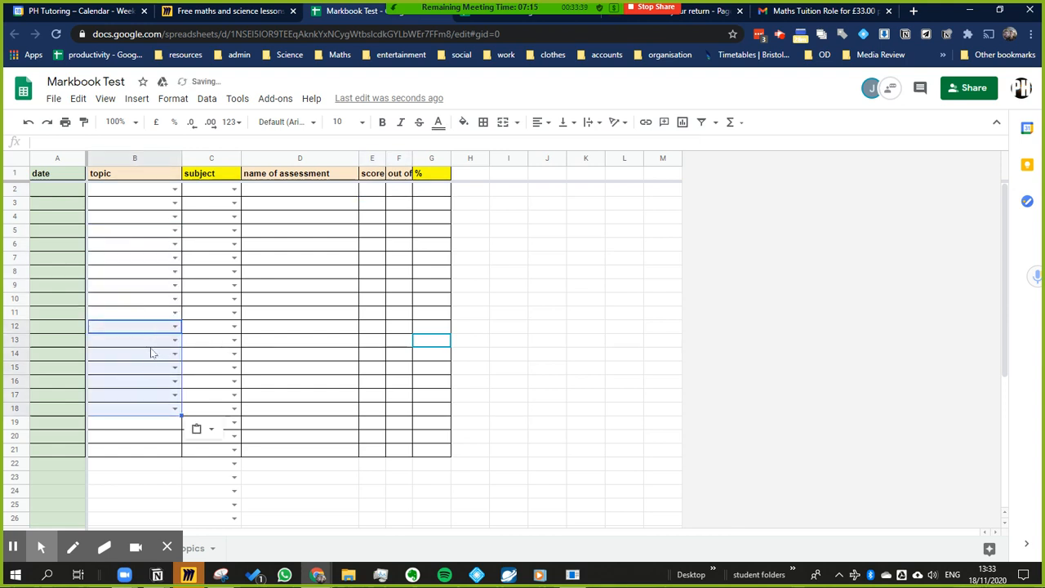
pyautogui.click(157, 356)
pyautogui.hotkey('ctrl', 'v')
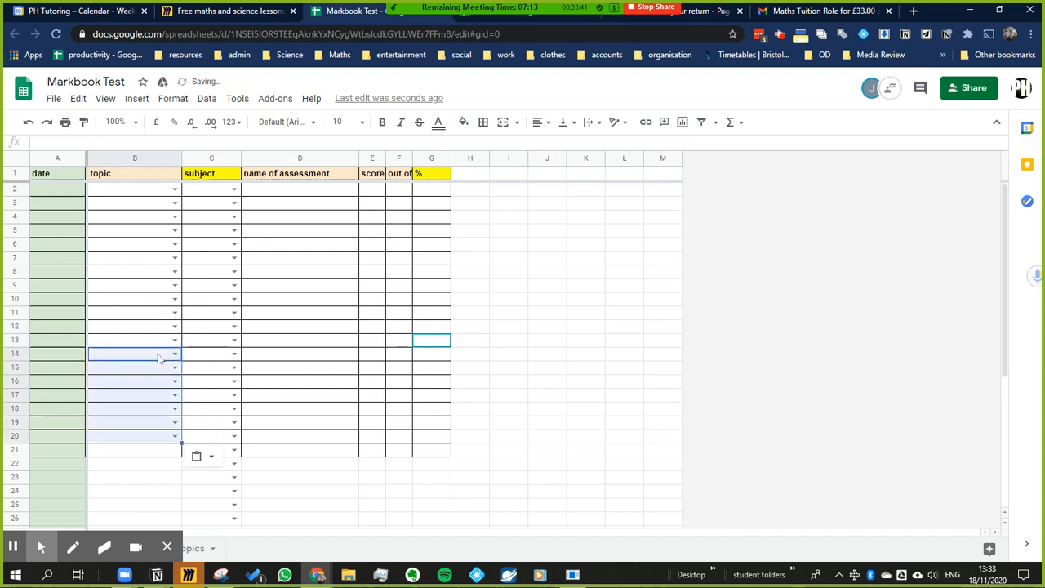
pyautogui.click(155, 369)
pyautogui.hotkey('ctrl', 'v')
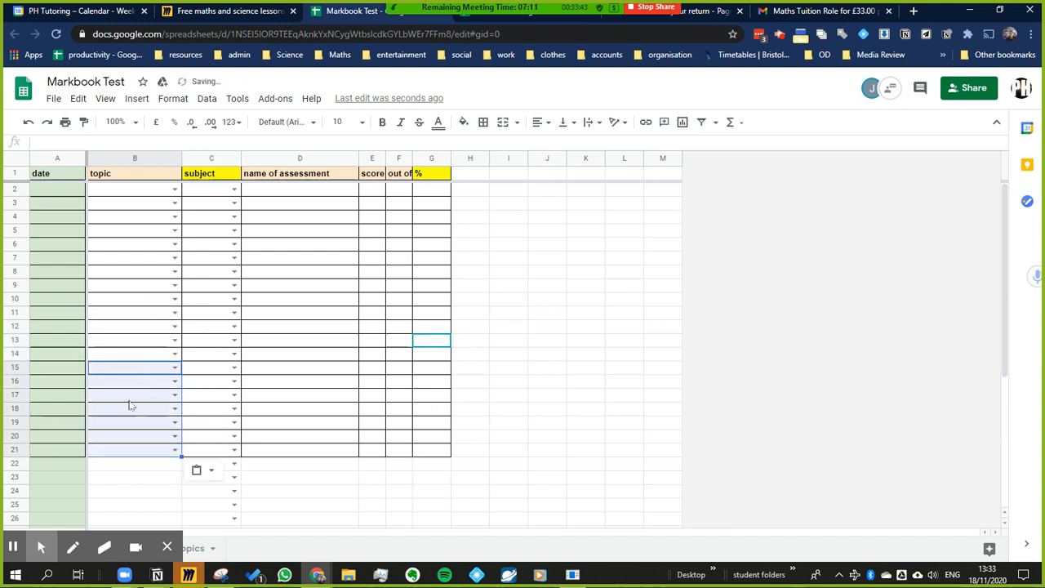
pyautogui.click(142, 392)
pyautogui.click(169, 259)
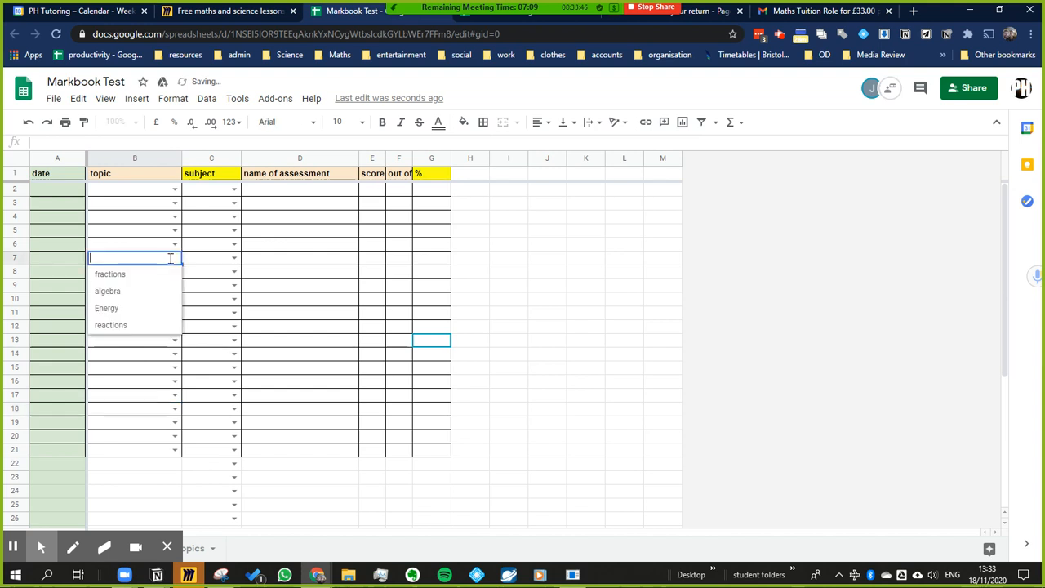
pyautogui.press('Escape')
pyautogui.click(155, 223)
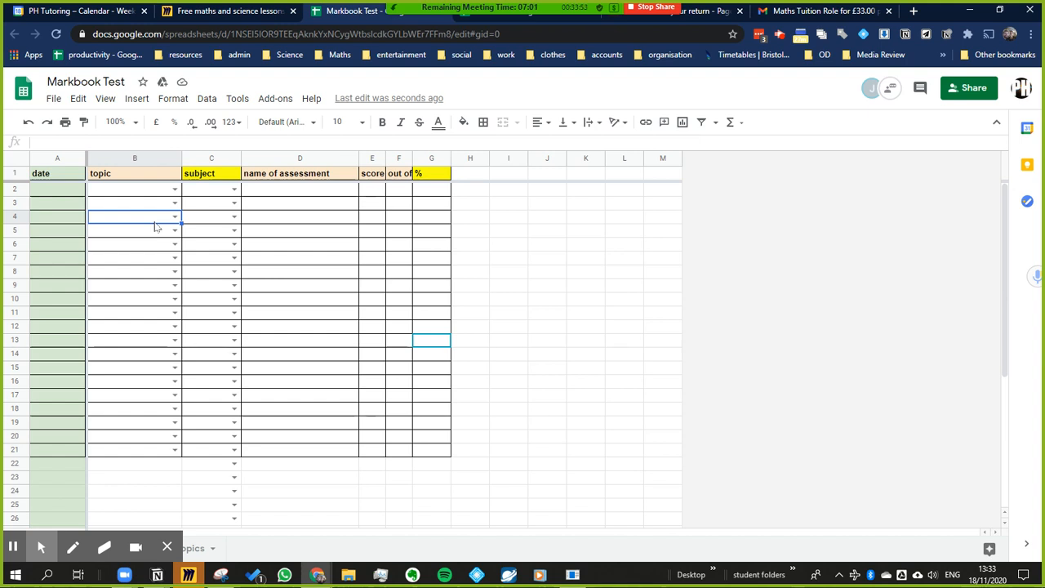
# Test inserting today's date, 18/11/2020, in A2 and across A2:A5, and clear the test dates.
pyautogui.click(62, 192)
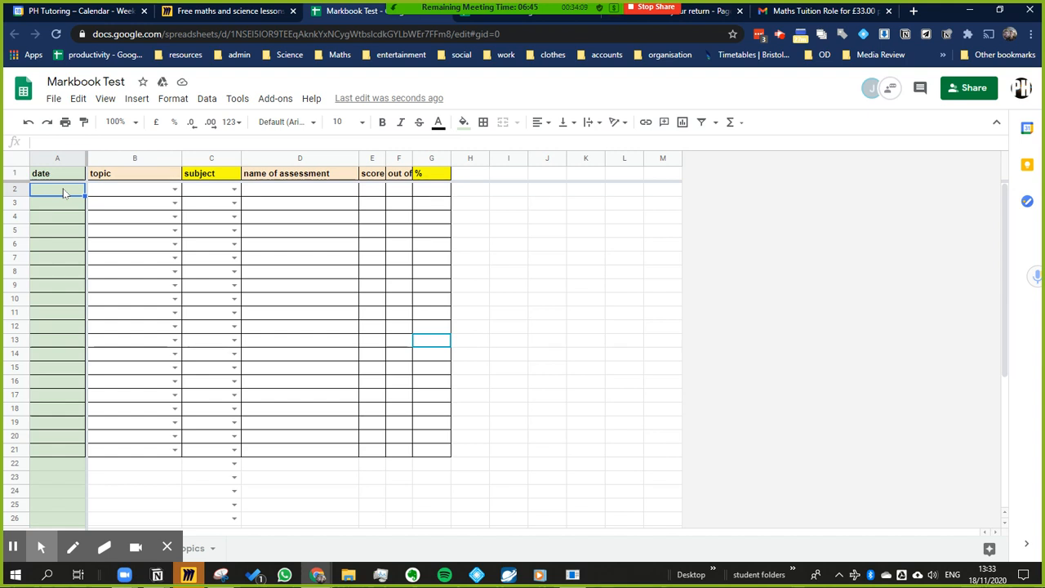
pyautogui.hotkey('ctrl', ';')
pyautogui.press('Delete')
pyautogui.keyDown('shift'); pyautogui.click(67, 236); pyautogui.keyUp('shift')
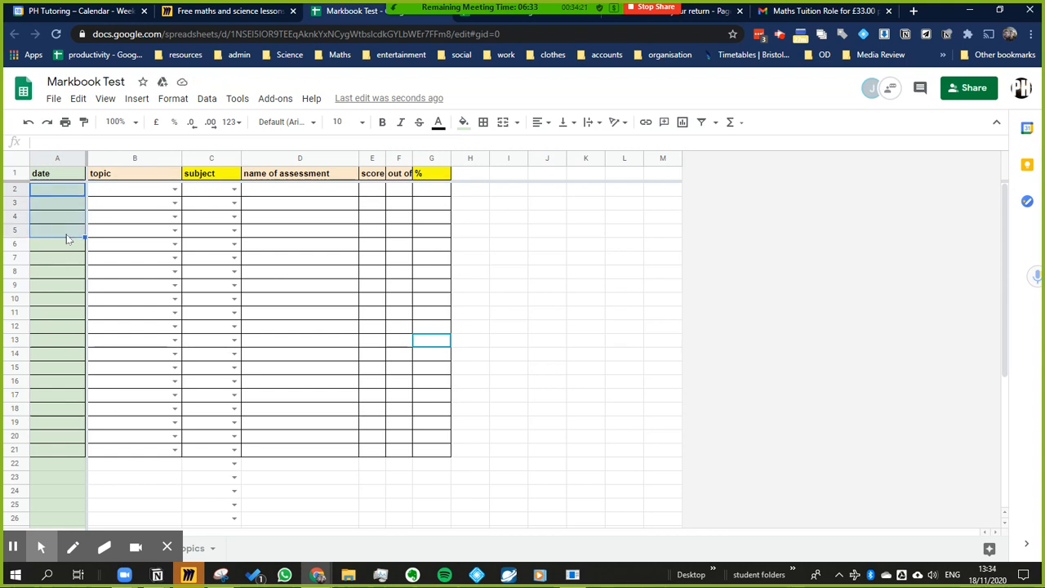
pyautogui.write('18/11/2020 18/11/2020 18/11/2020 18/11/2020')
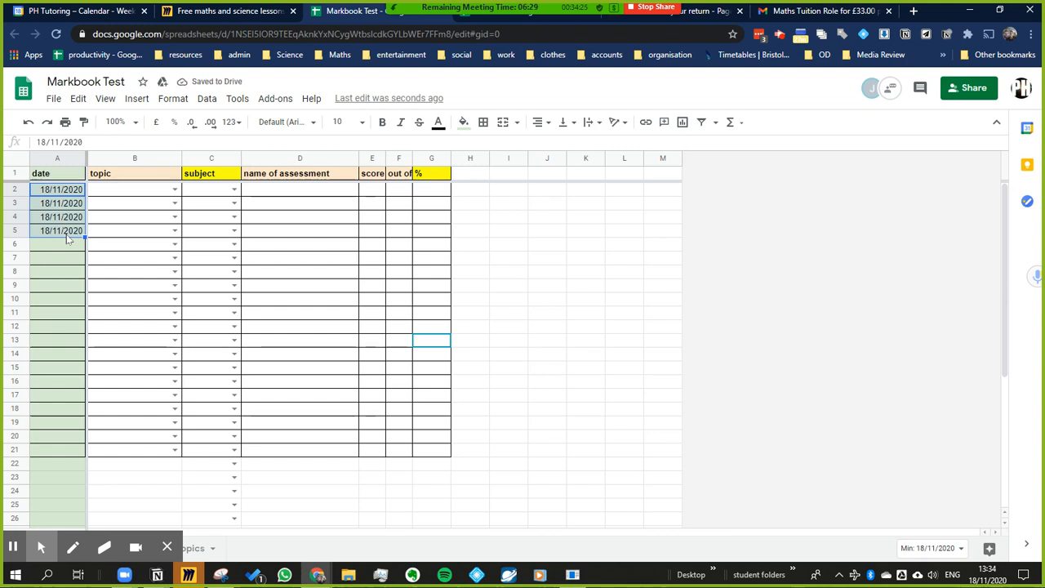
pyautogui.press('Delete')
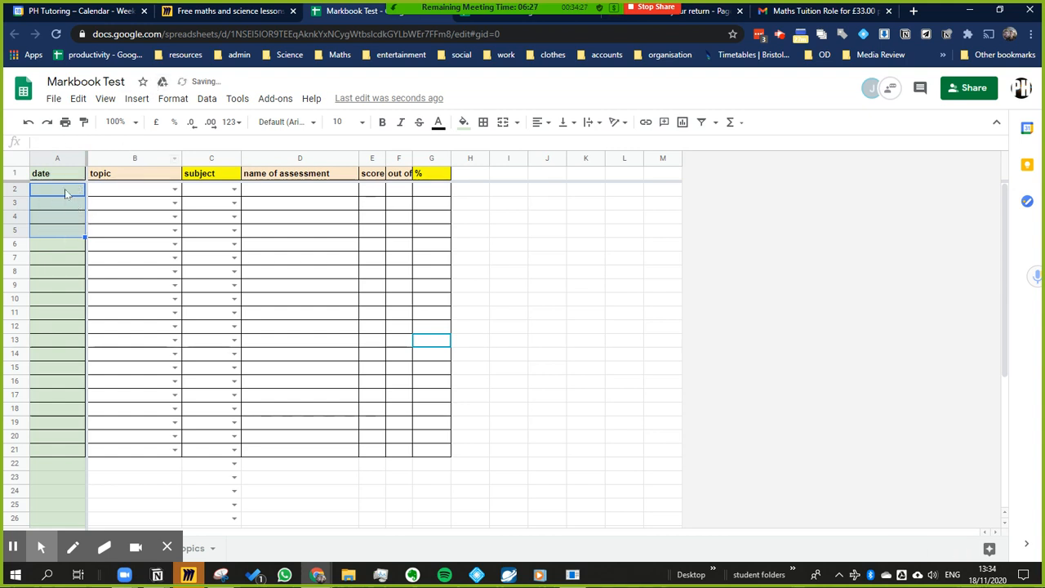
# Enter today's date, 18/11/2020, in A2 and choose algebra as the topic in B2.
pyautogui.click(65, 189)
pyautogui.hotkey('ctrl', ';')
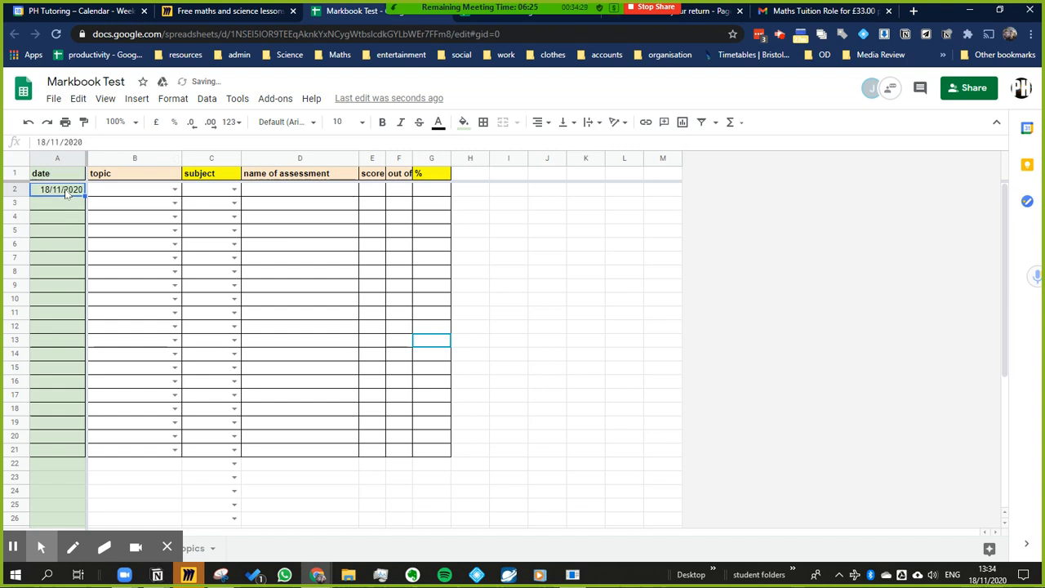
pyautogui.press('Tab')
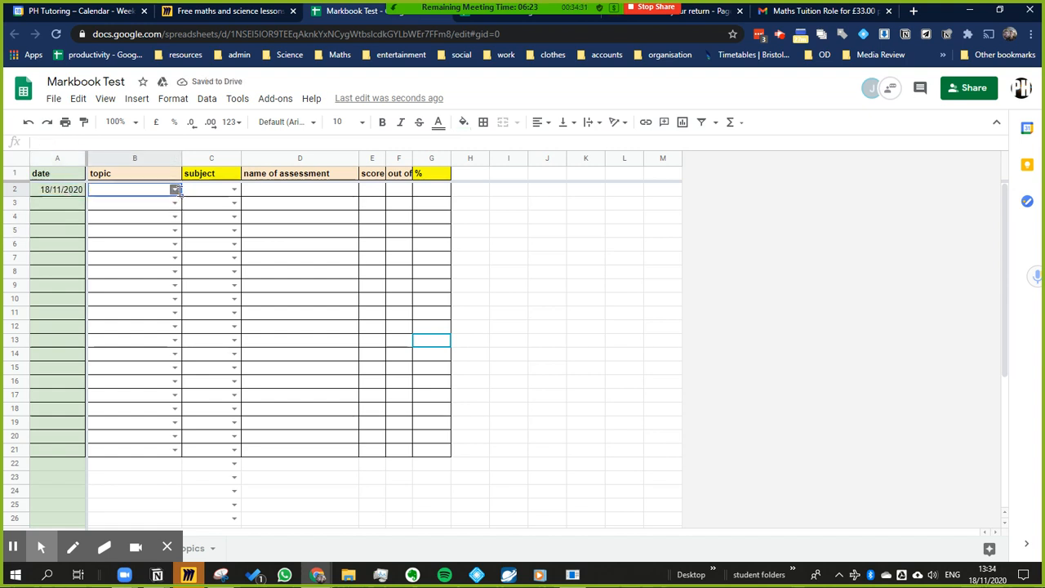
pyautogui.click(176, 189)
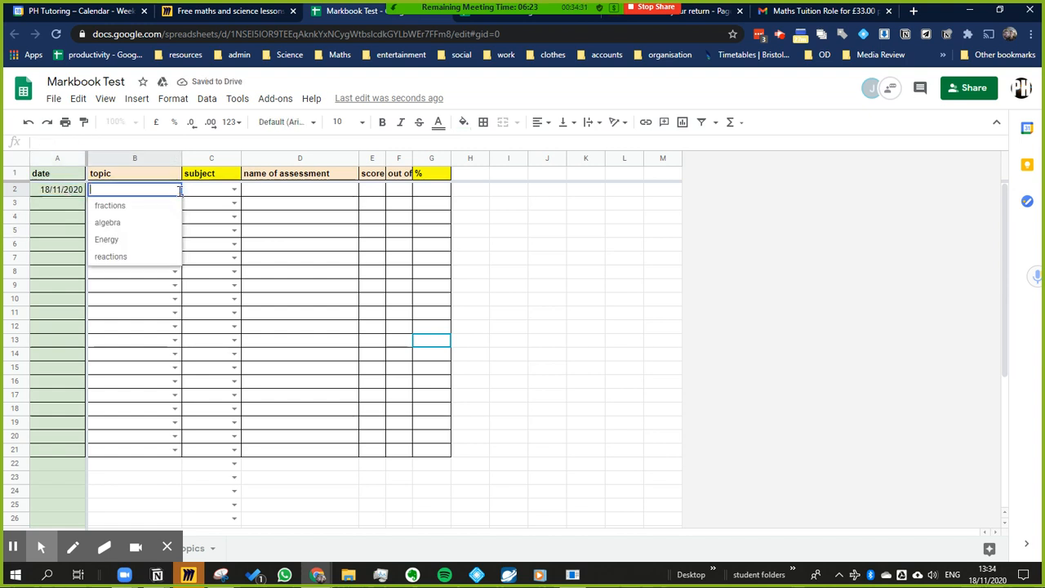
pyautogui.click(120, 227)
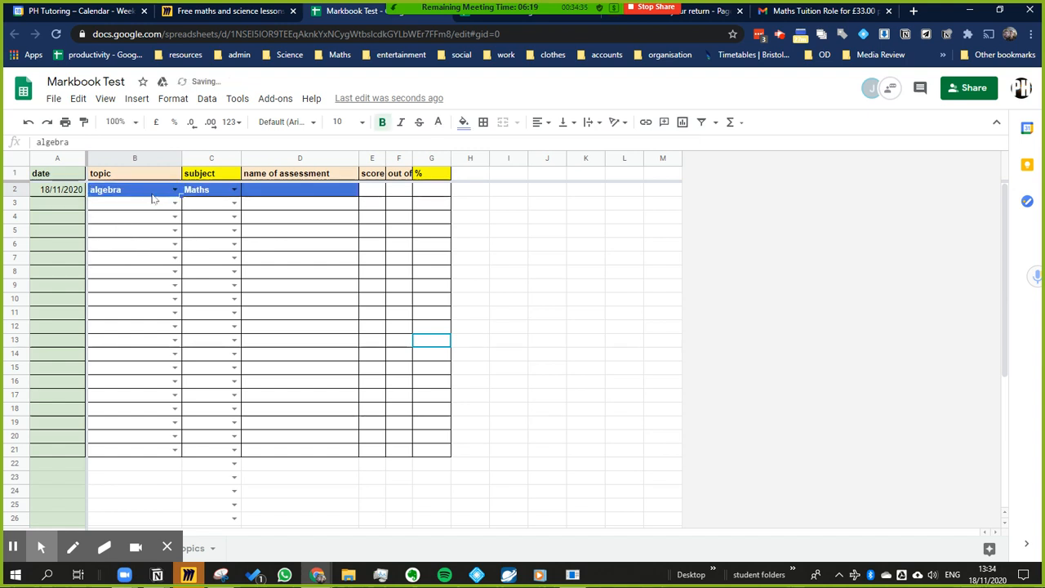
# Complete the row 2 entry with the assessment name "algebra test", a score of 8 and an out-of mark of 10.
pyautogui.click(279, 196)
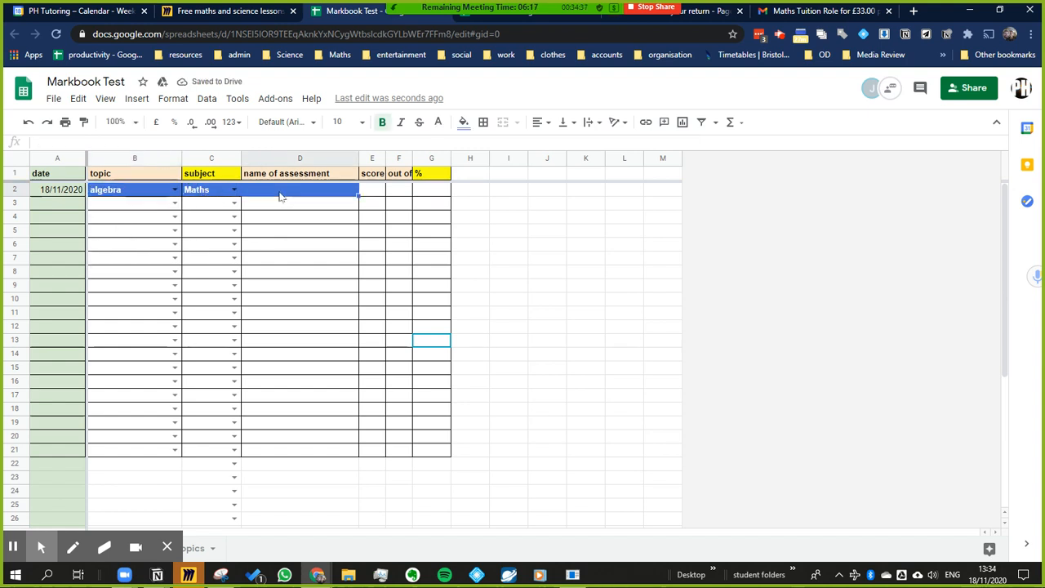
pyautogui.write('algen')
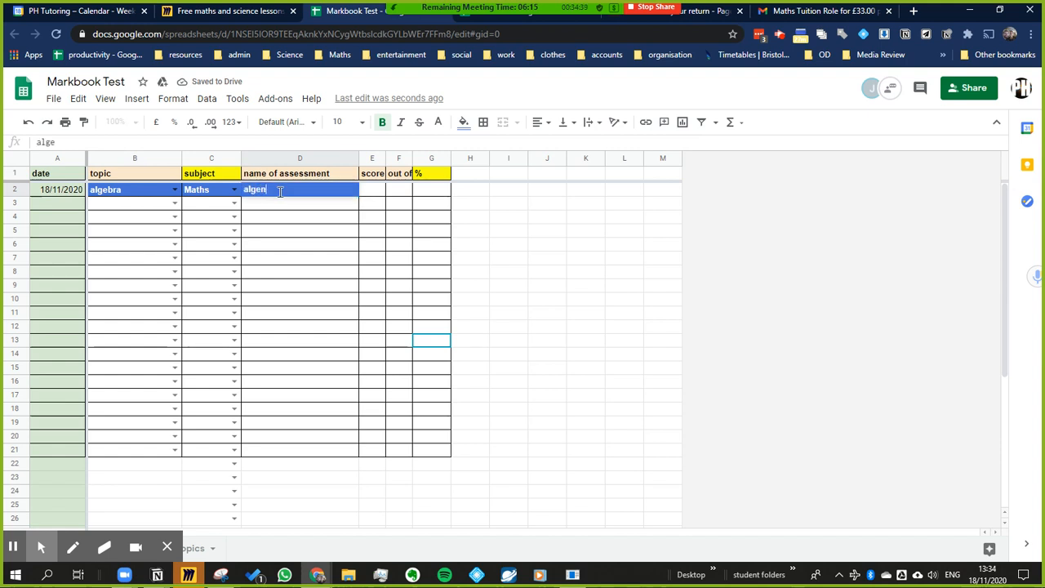
pyautogui.write('ra')
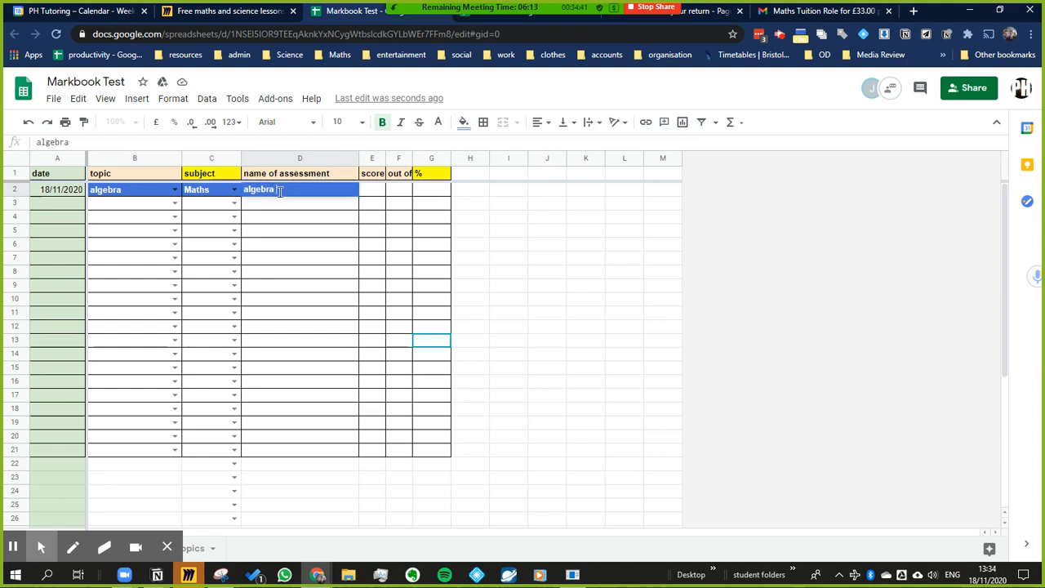
pyautogui.write(' test')
pyautogui.click(378, 194)
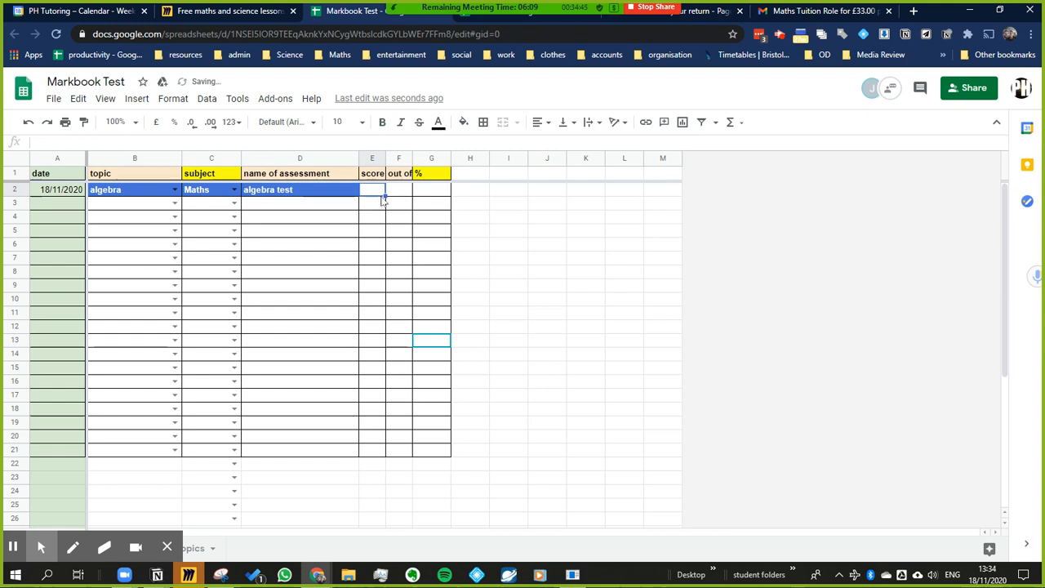
pyautogui.write('8')
pyautogui.press('Tab')
pyautogui.write('10')
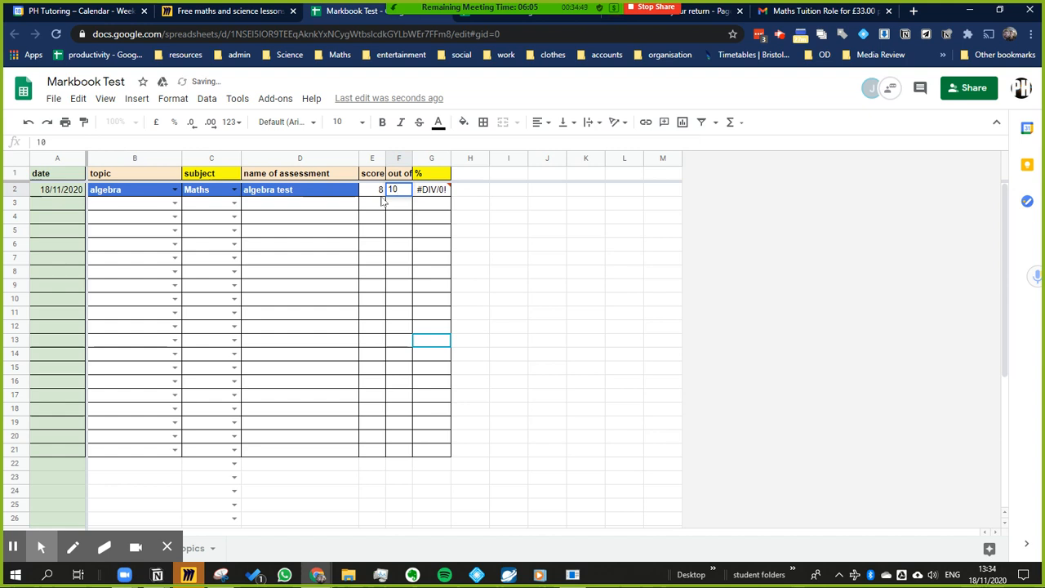
pyautogui.press('Return')
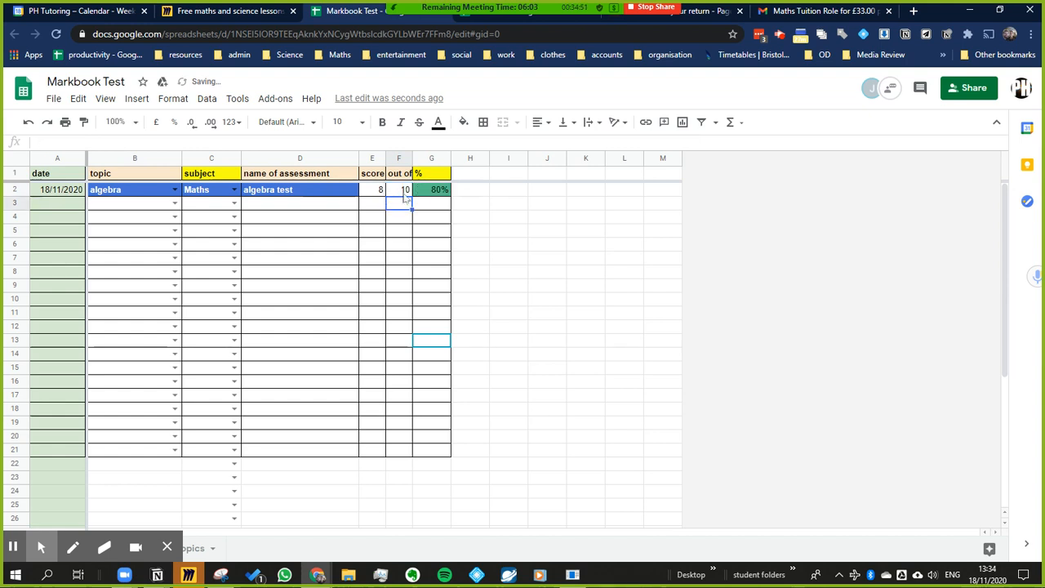
# Clear the sample score, out-of mark, assessment name, topic and date from row 2.
pyautogui.moveTo(403, 193); pyautogui.dragTo(334, 195)
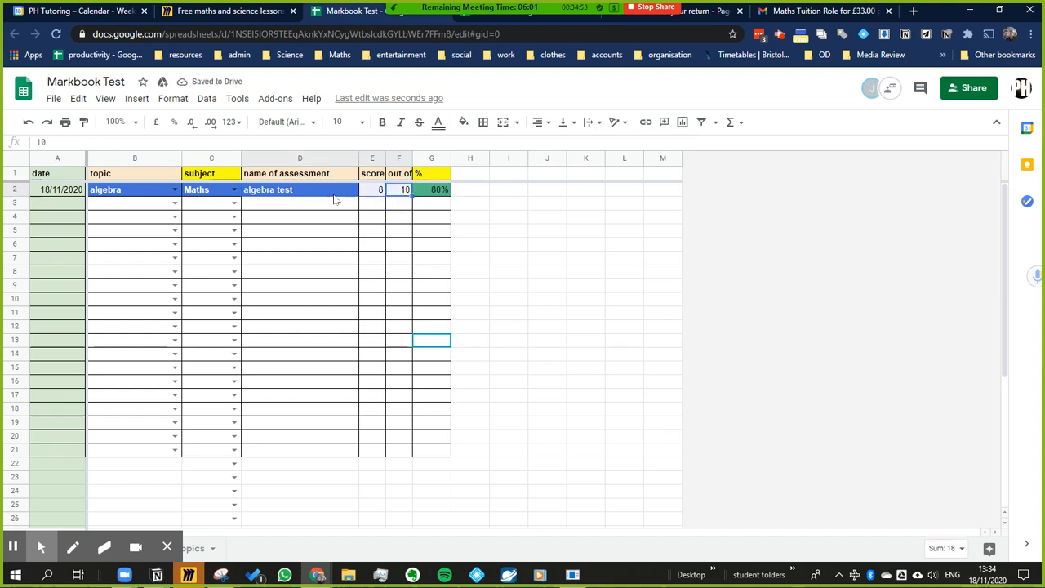
pyautogui.press('Delete')
pyautogui.click(168, 194)
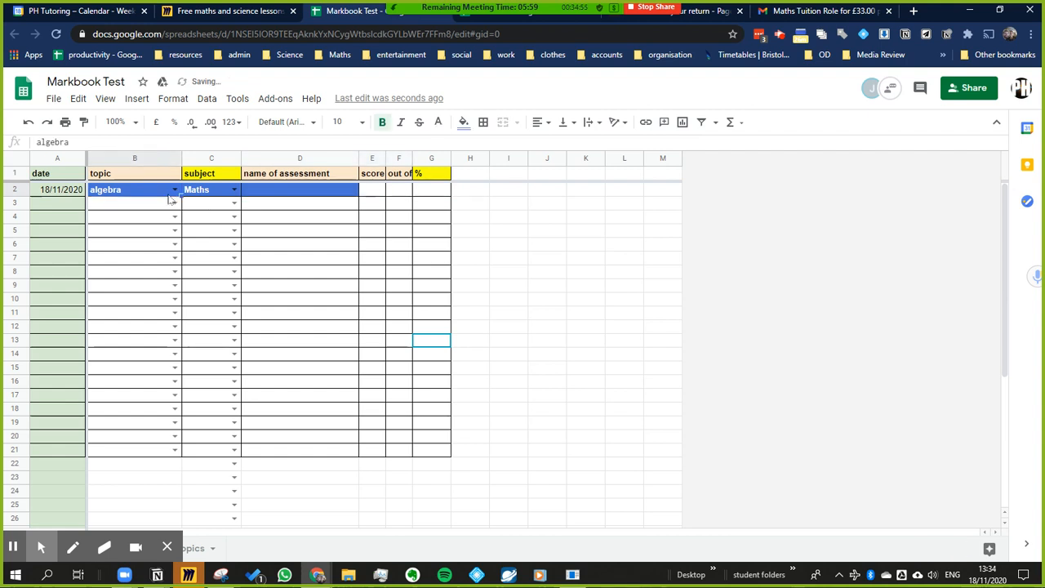
pyautogui.press('Delete')
pyautogui.press('Delete')
pyautogui.click(64, 191)
pyautogui.press('Delete')
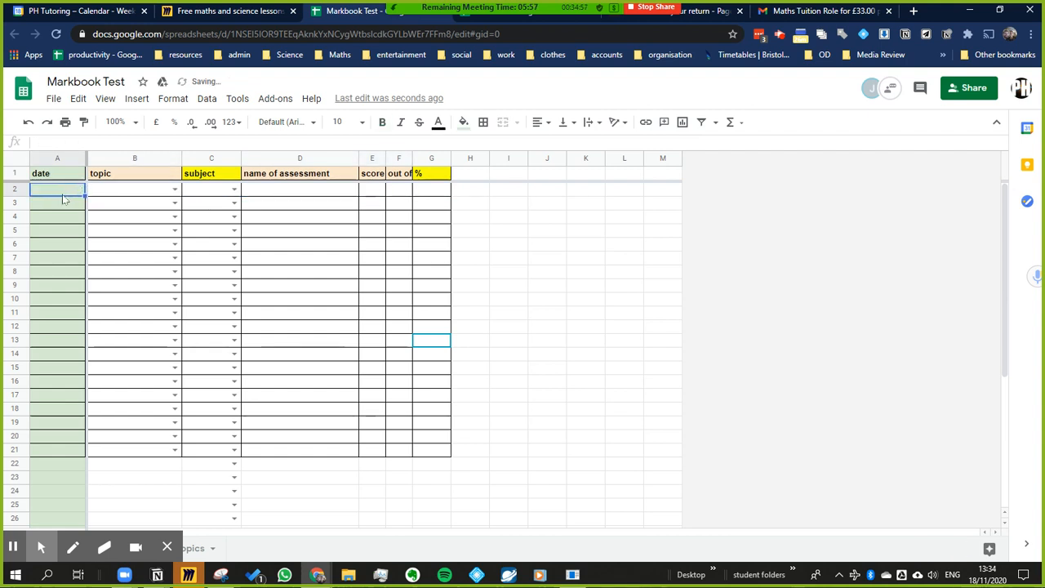
# Widen column H and add the header "my attempt" in H1.
pyautogui.click(119, 193)
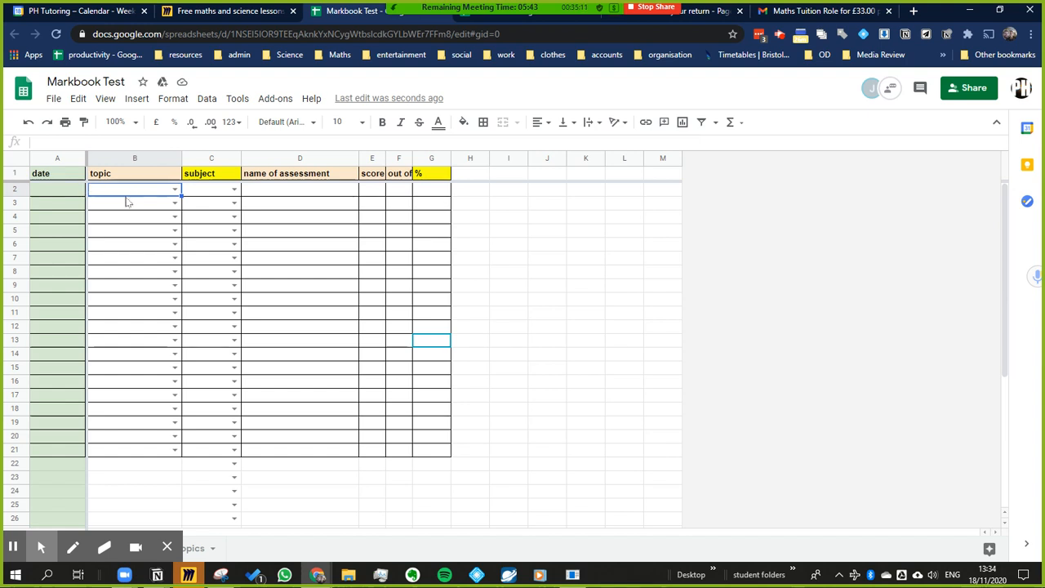
pyautogui.click(303, 191)
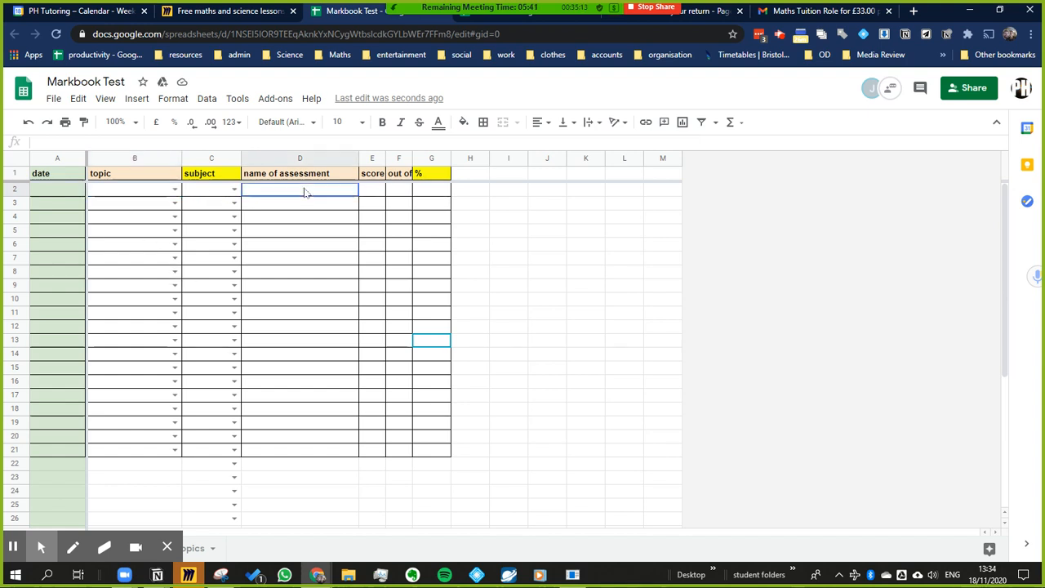
pyautogui.click(472, 174)
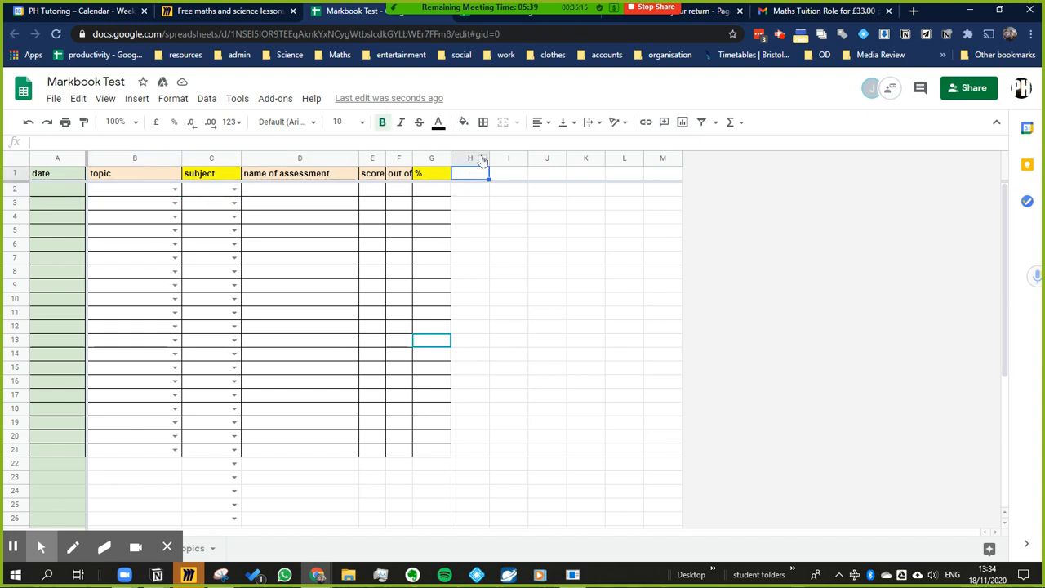
pyautogui.moveTo(488, 158); pyautogui.dragTo(513, 157)
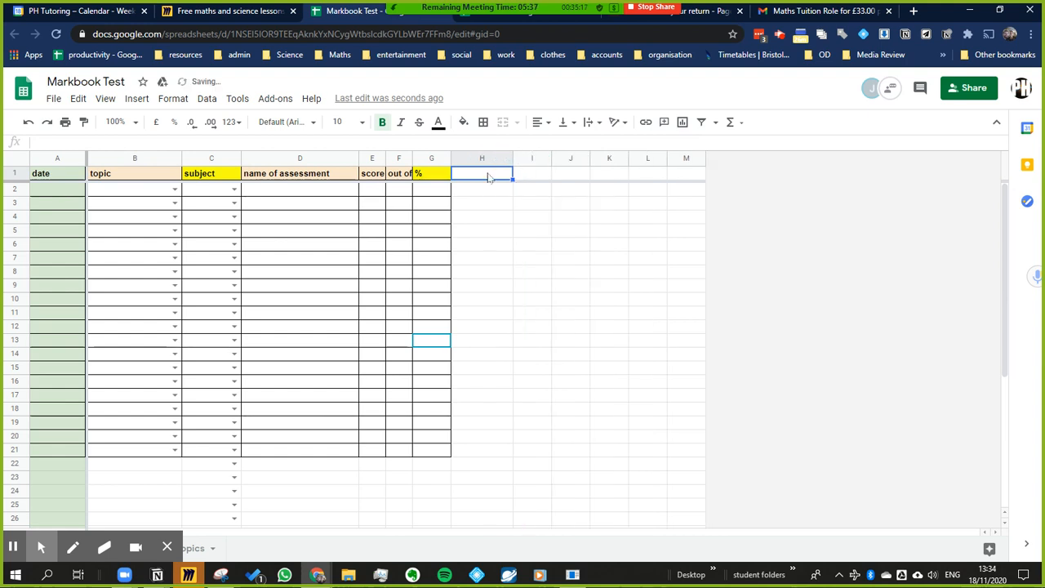
pyautogui.write('my attem')
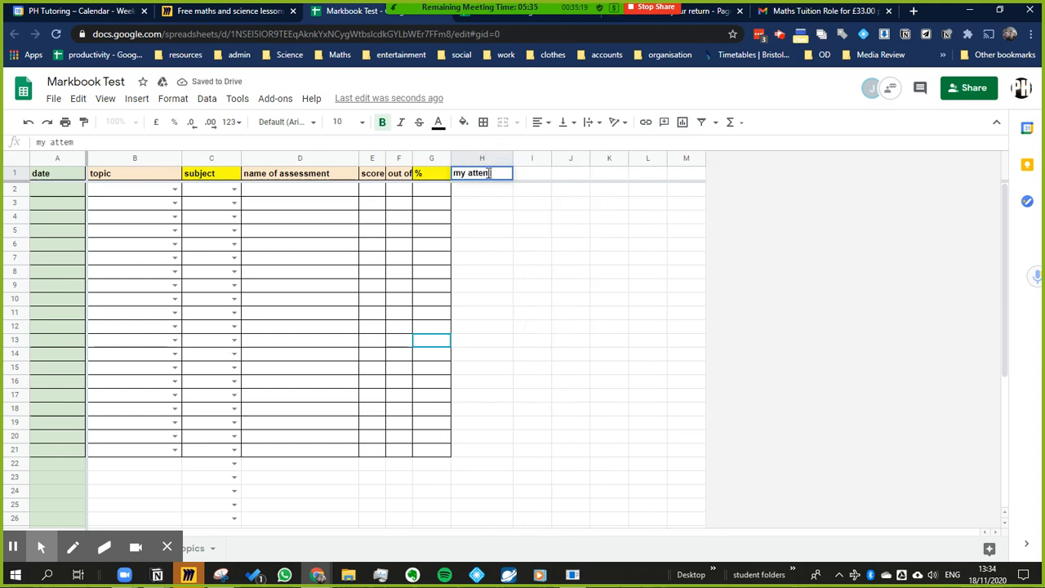
pyautogui.write('pt')
# Apply all borders to the my attempt column from H1 to H21.
pyautogui.keyDown('shift'); pyautogui.click(482, 455); pyautogui.keyUp('shift')
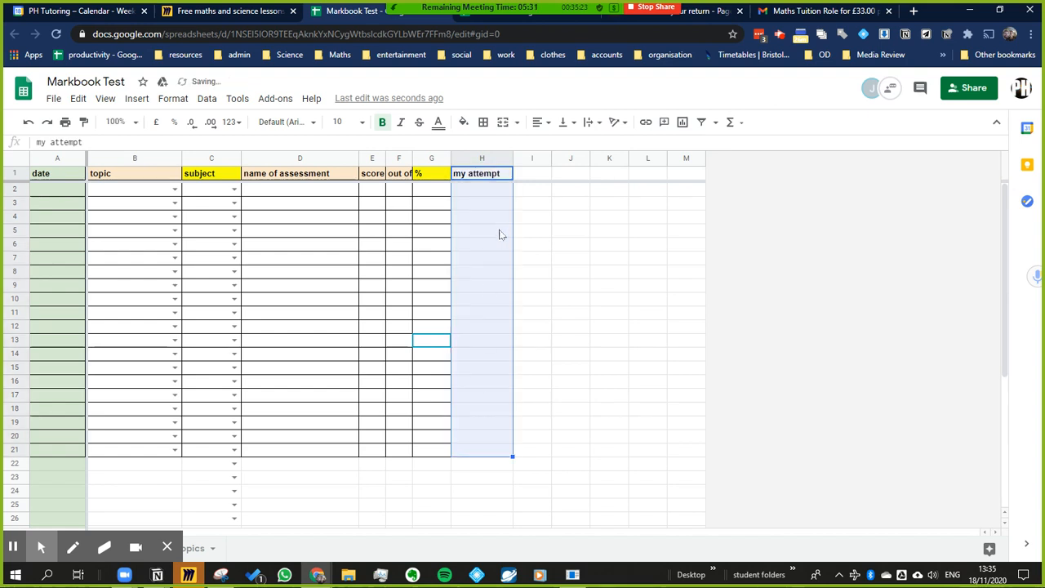
pyautogui.click(484, 123)
pyautogui.click(489, 147)
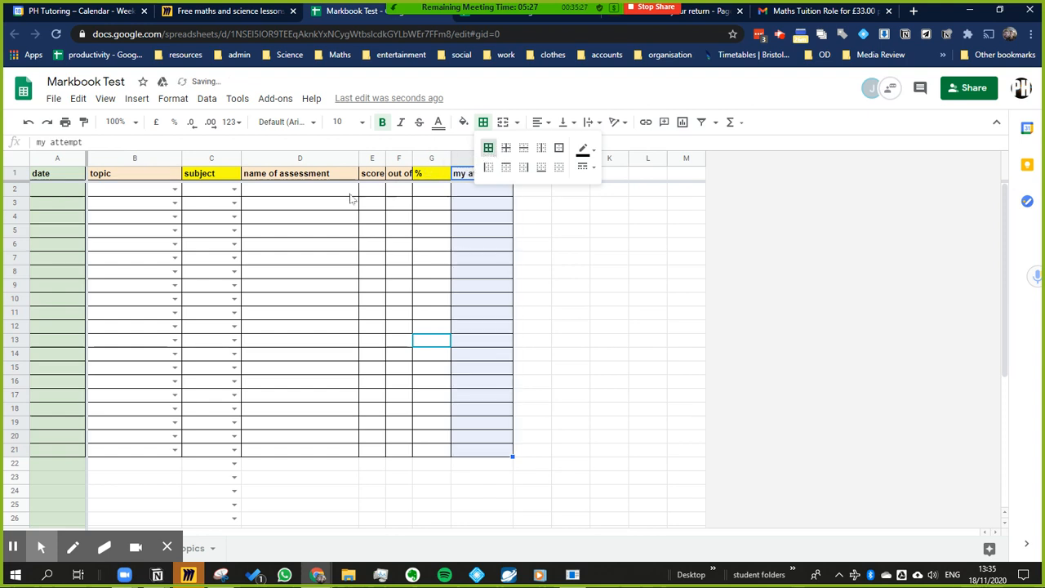
pyautogui.click(335, 218)
# Fill the my attempt header in H1 with the light orange used for the topic header.
pyautogui.click(474, 174)
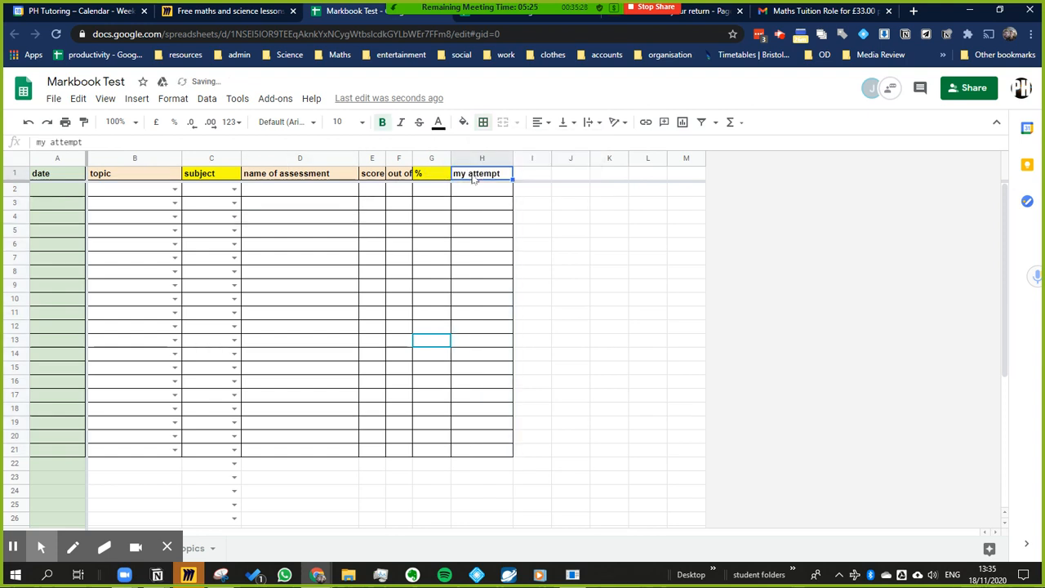
pyautogui.click(462, 123)
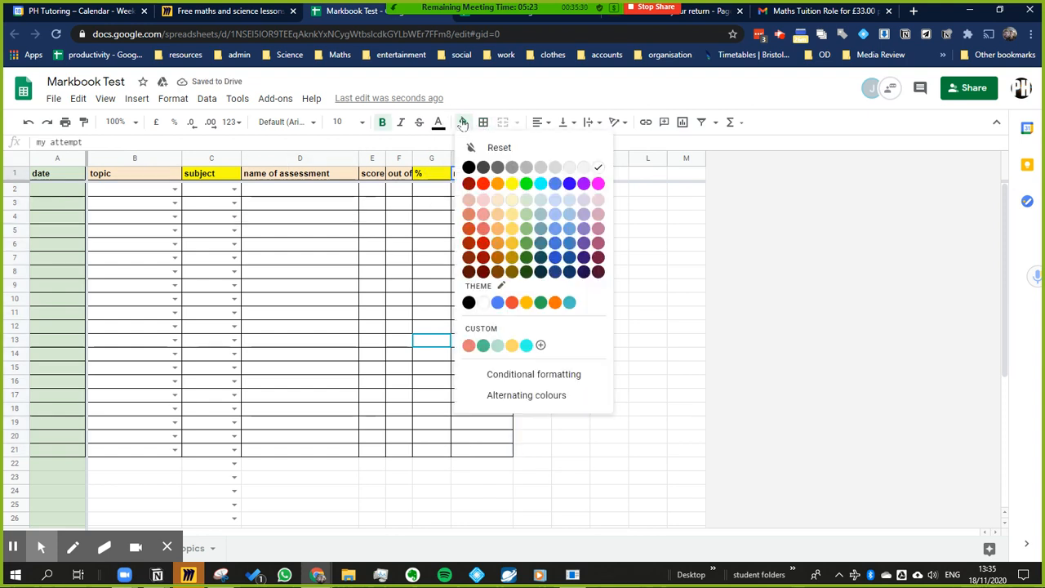
pyautogui.click(497, 206)
pyautogui.click(356, 207)
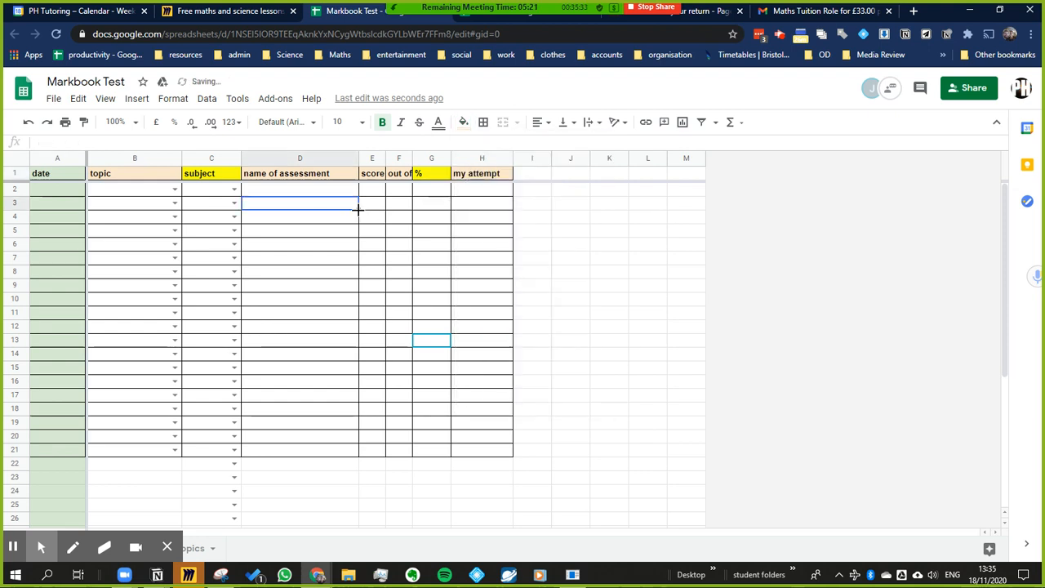
# Enter today's date, 18/11/2020, in A2 and move on to the topic cell B2.
pyautogui.click(65, 194)
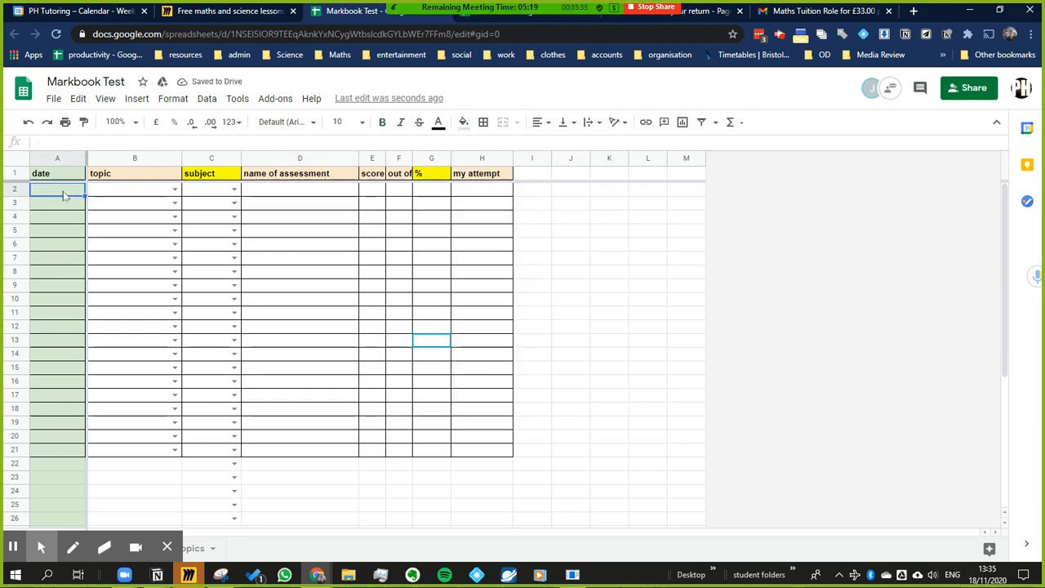
pyautogui.hotkey('ctrl', ';')
pyautogui.press('Tab')
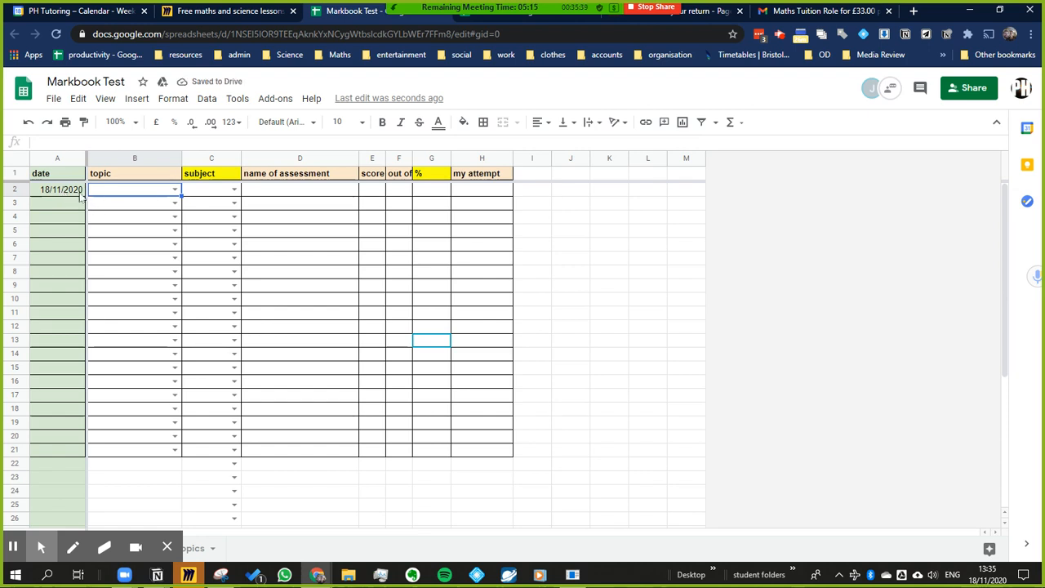
# Clear the date from the first entry row in A2.
pyautogui.click(81, 194)
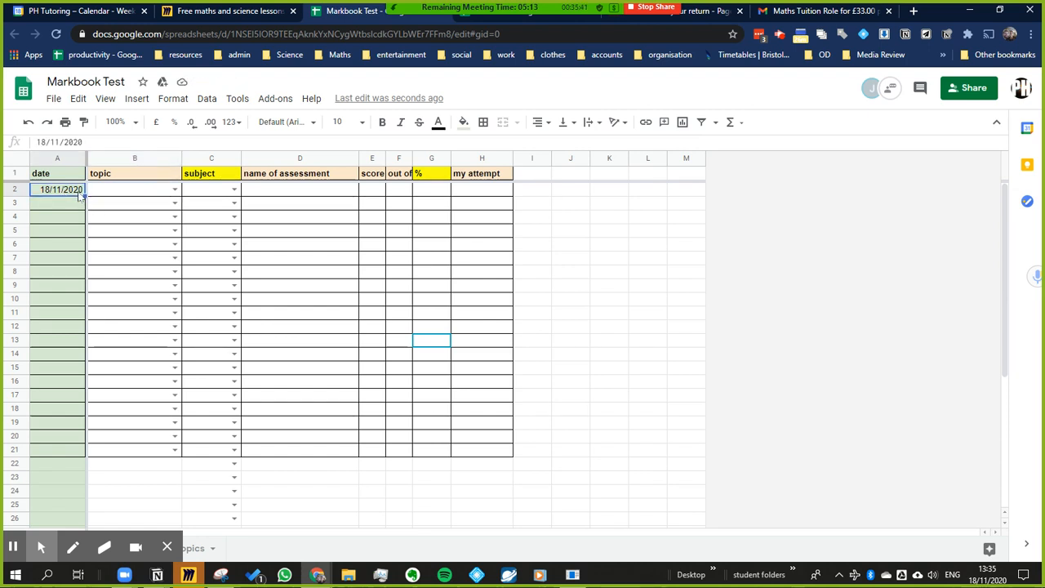
pyautogui.press('Delete')
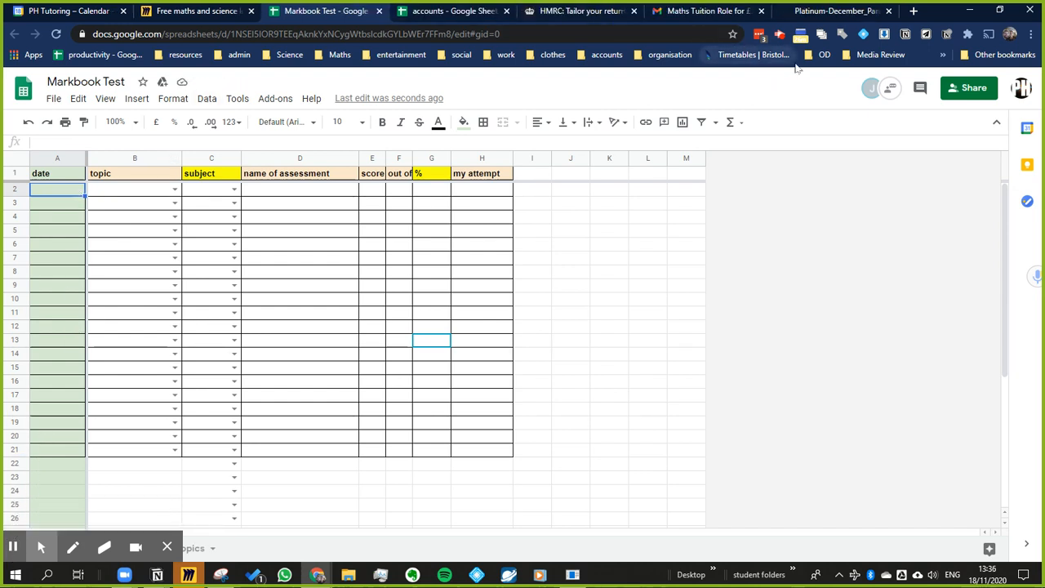
# Look through the Platinum-December_Part1.pdf worksheet for the name of the assessment.
pyautogui.click(819, 16)
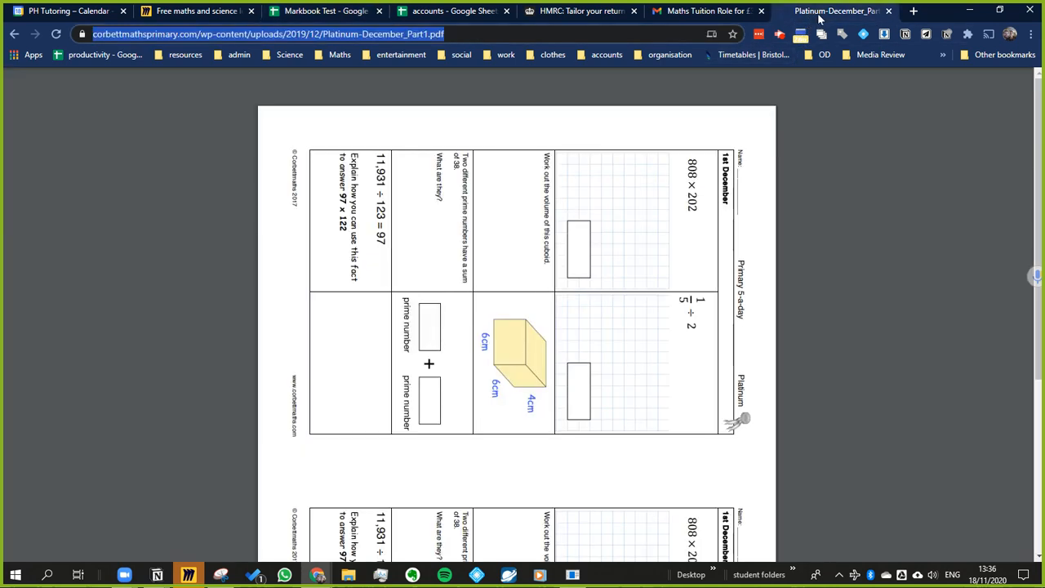
pyautogui.click(205, 14)
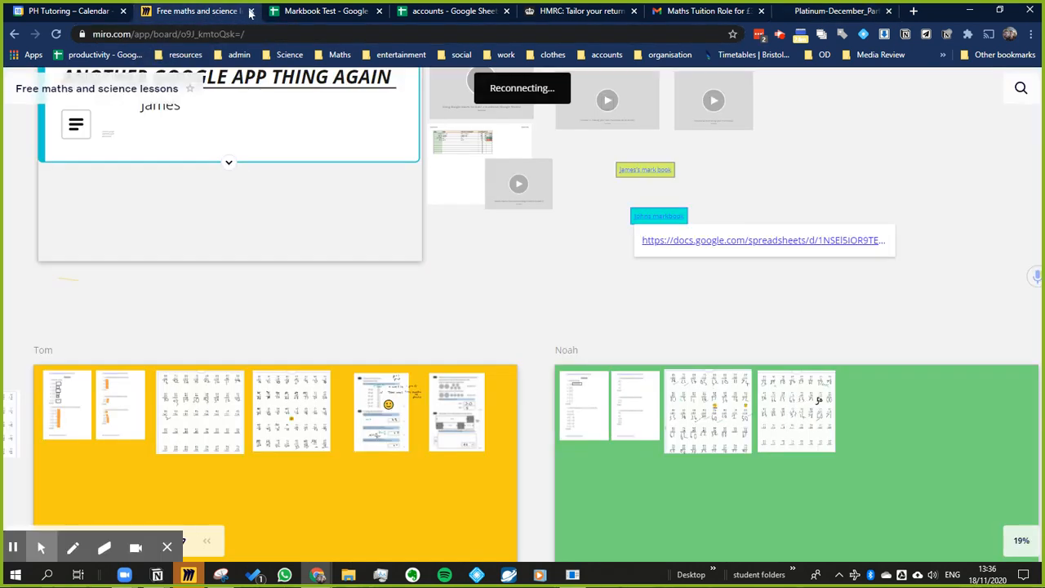
pyautogui.click(294, 14)
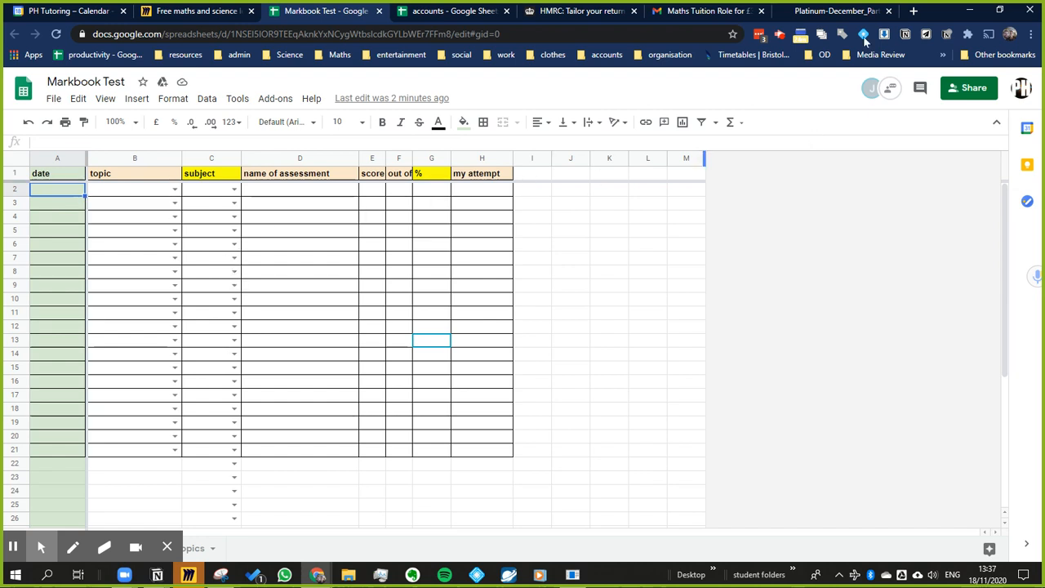
pyautogui.click(837, 11)
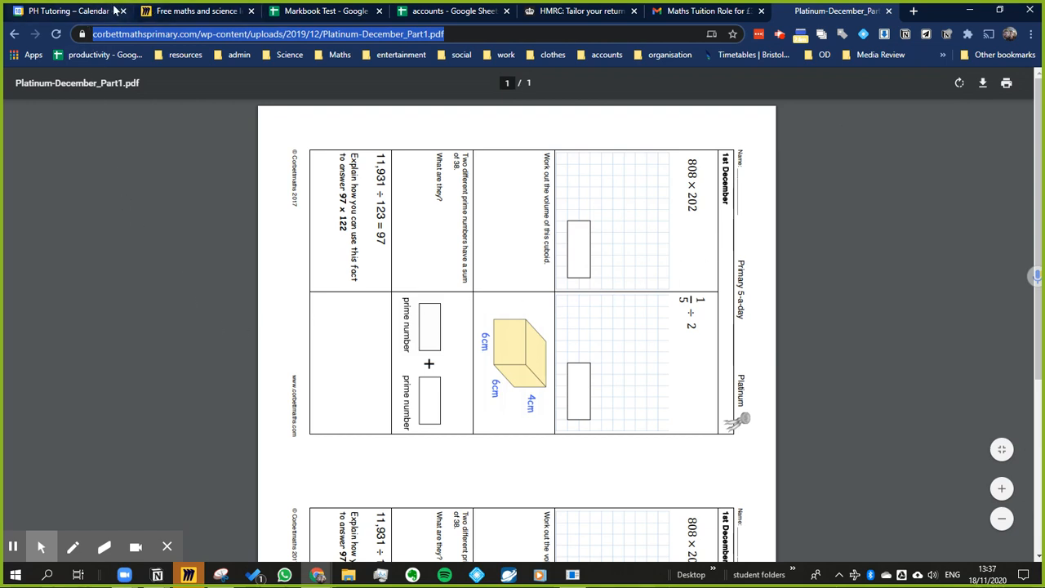
# Enter 1st December as the name of assessment in D2 of the Markbook Test sheet.
pyautogui.click(245, 10)
pyautogui.click(316, 192)
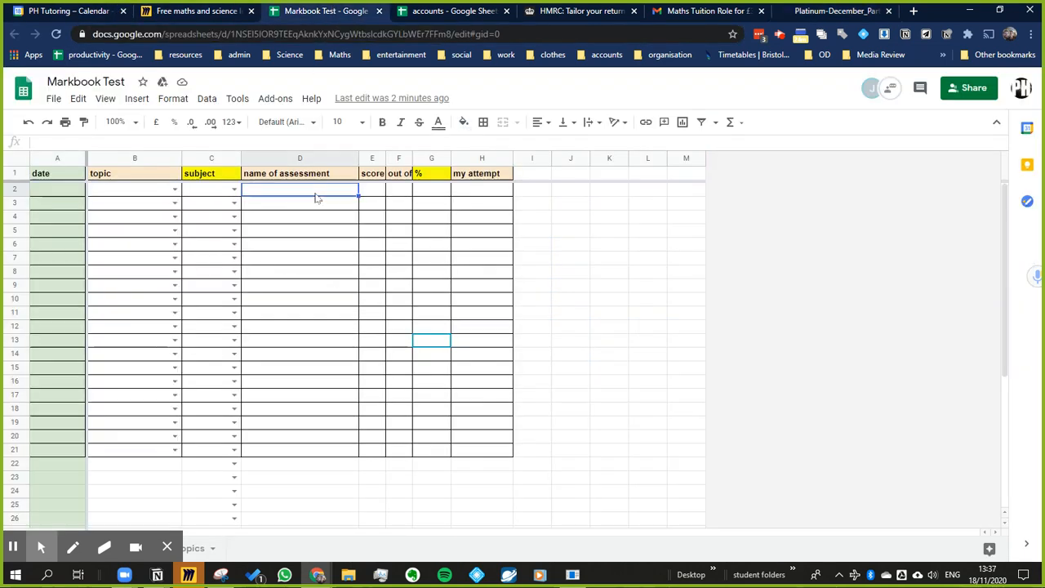
pyautogui.write('1st December')
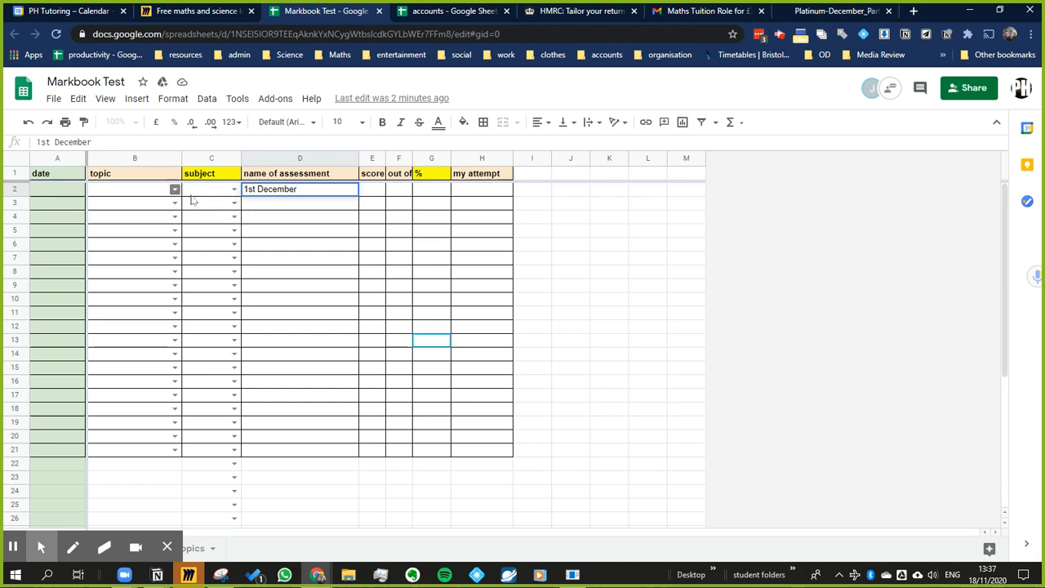
# Set the subject in C2 to Maths and enter mixed as the topic in B2.
pyautogui.click(232, 192)
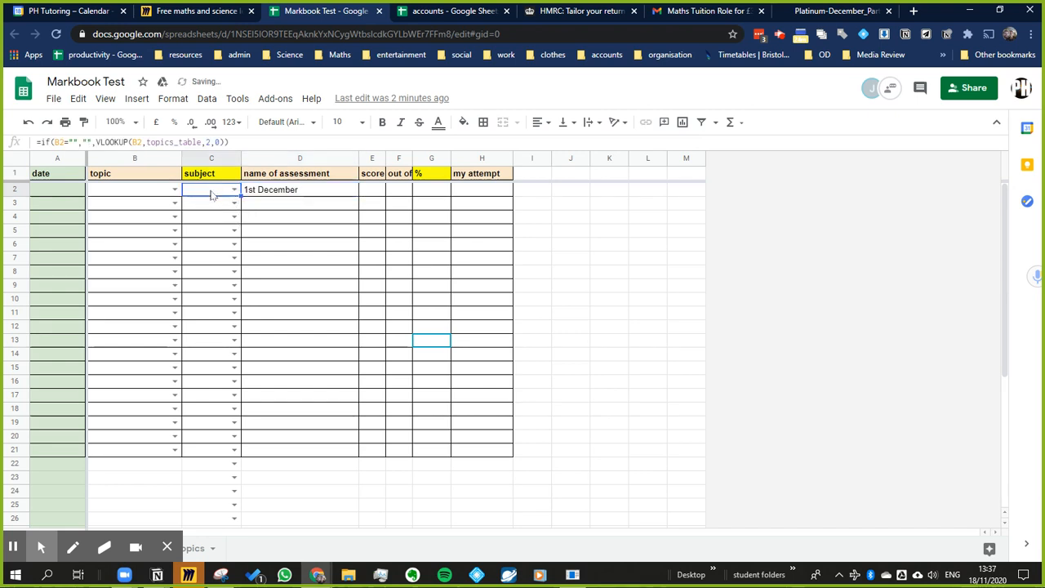
pyautogui.click(233, 193)
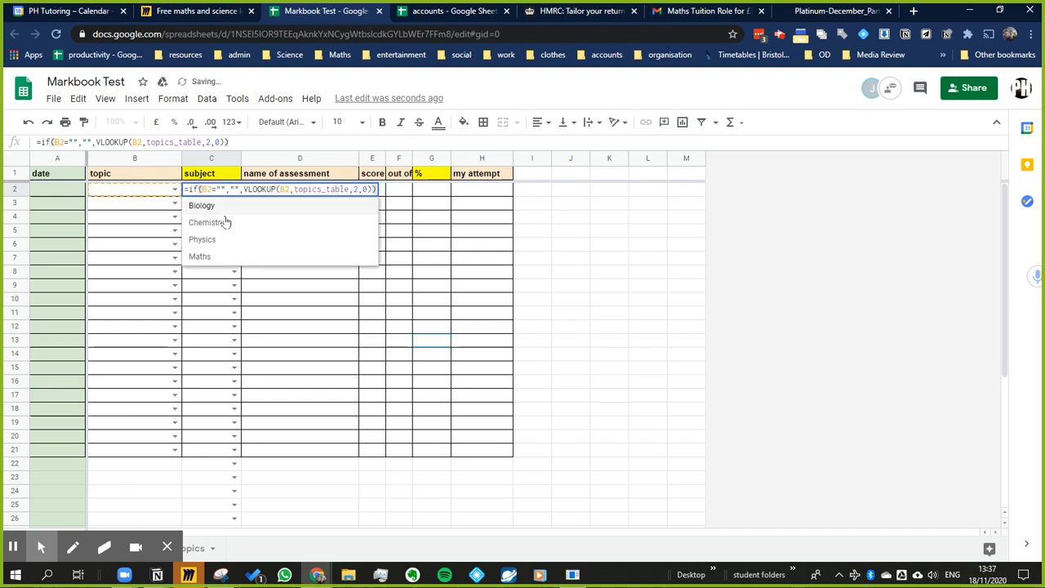
pyautogui.click(212, 258)
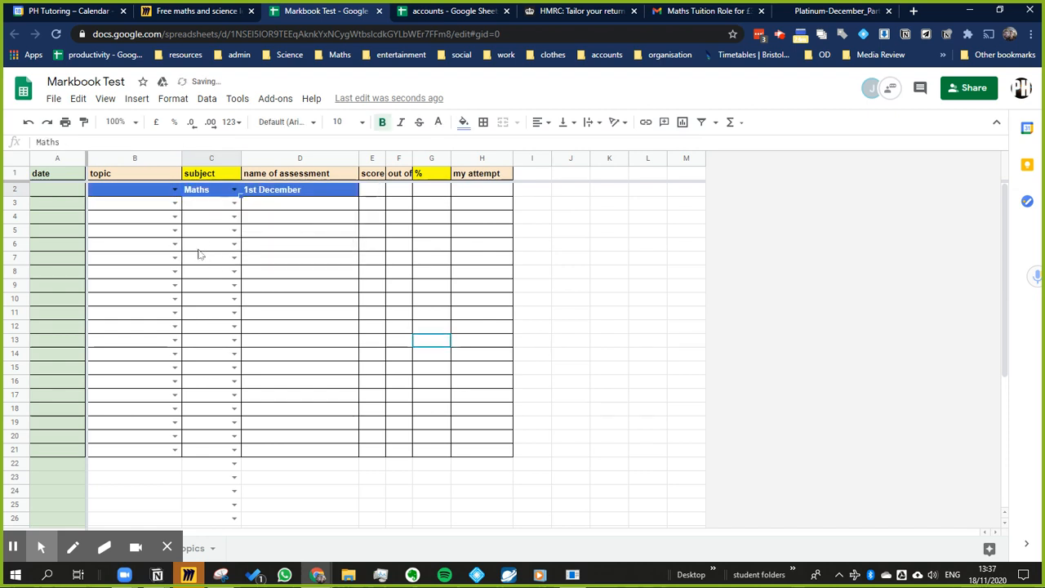
pyautogui.click(149, 197)
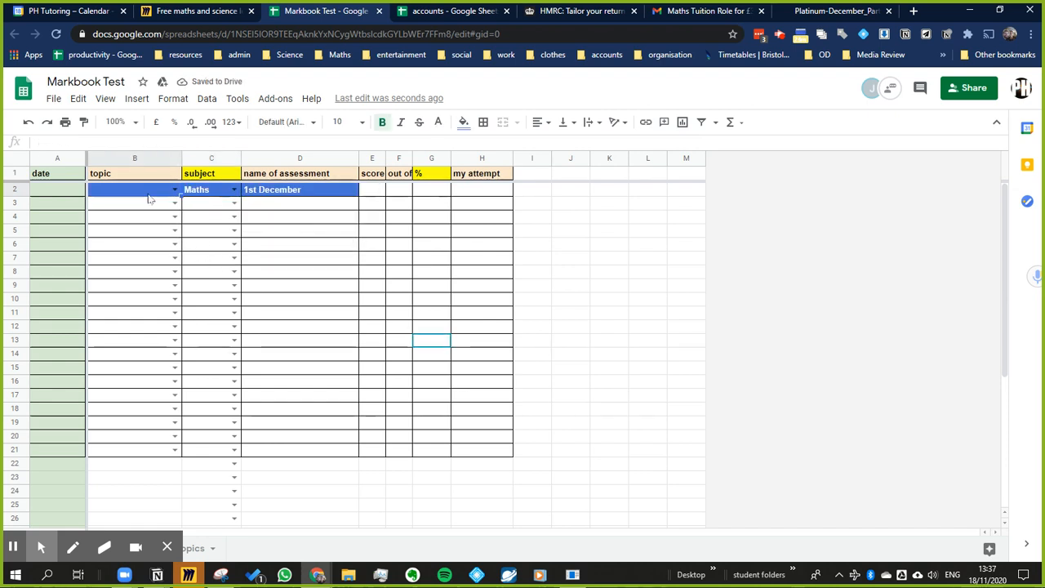
pyautogui.write('mixed')
pyautogui.press('Return')
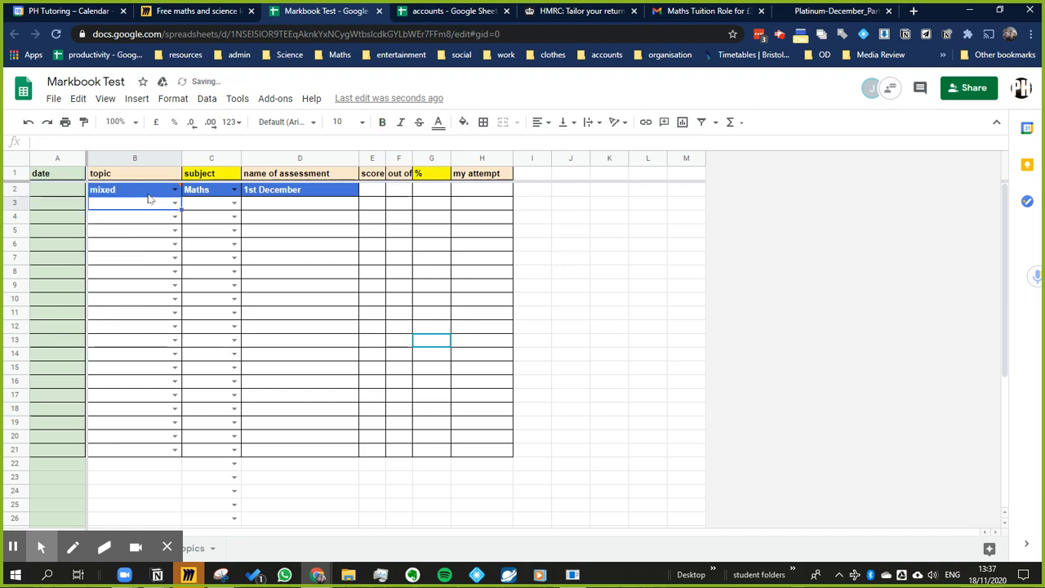
pyautogui.moveTo(178, 191)
# Link the 1st December text in D2 to the copied web address of Platinum-December_Part1.pdf.
pyautogui.click(314, 192)
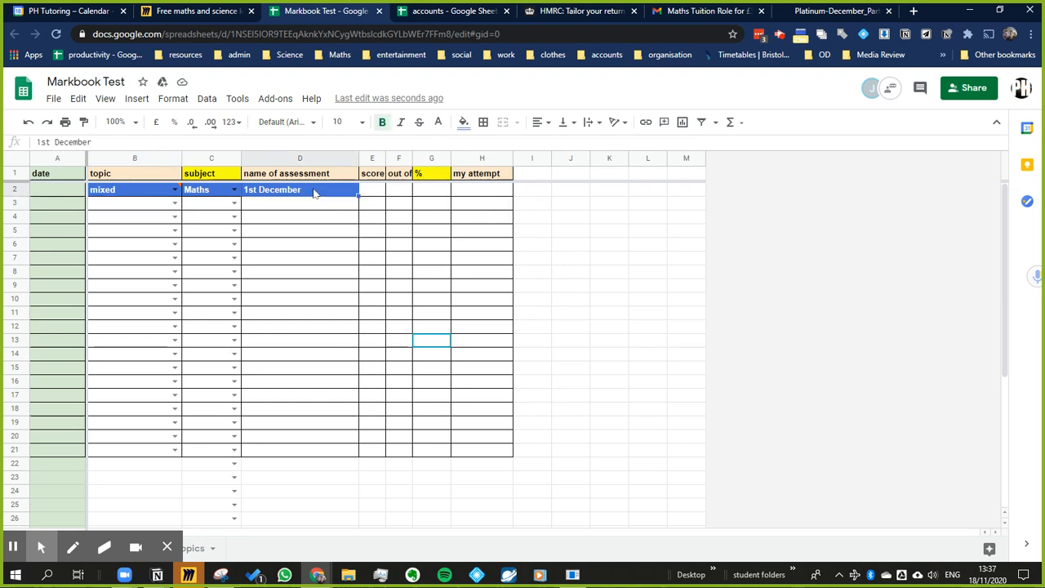
pyautogui.rightClick(313, 192)
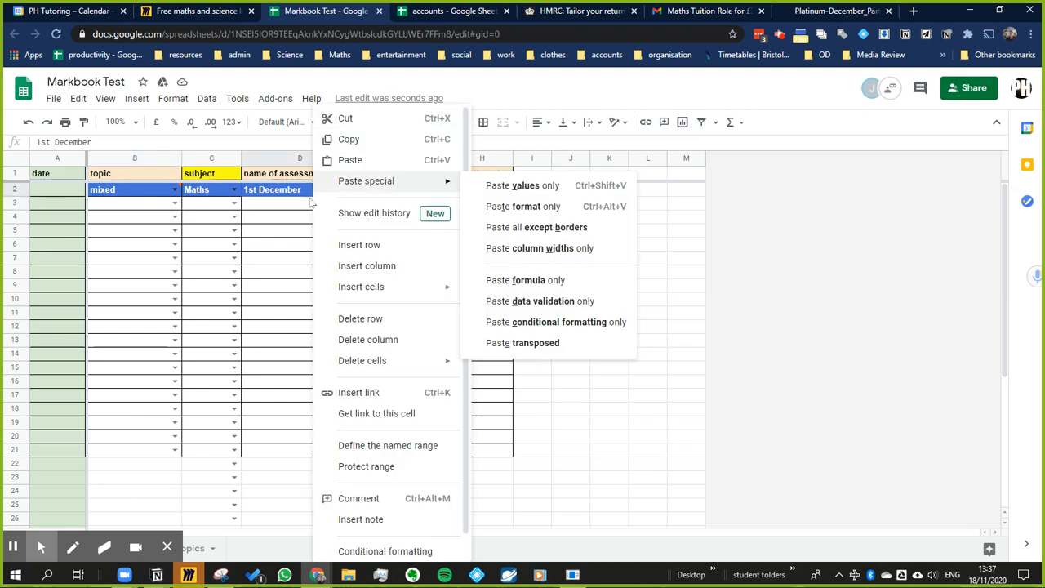
pyautogui.click(268, 249)
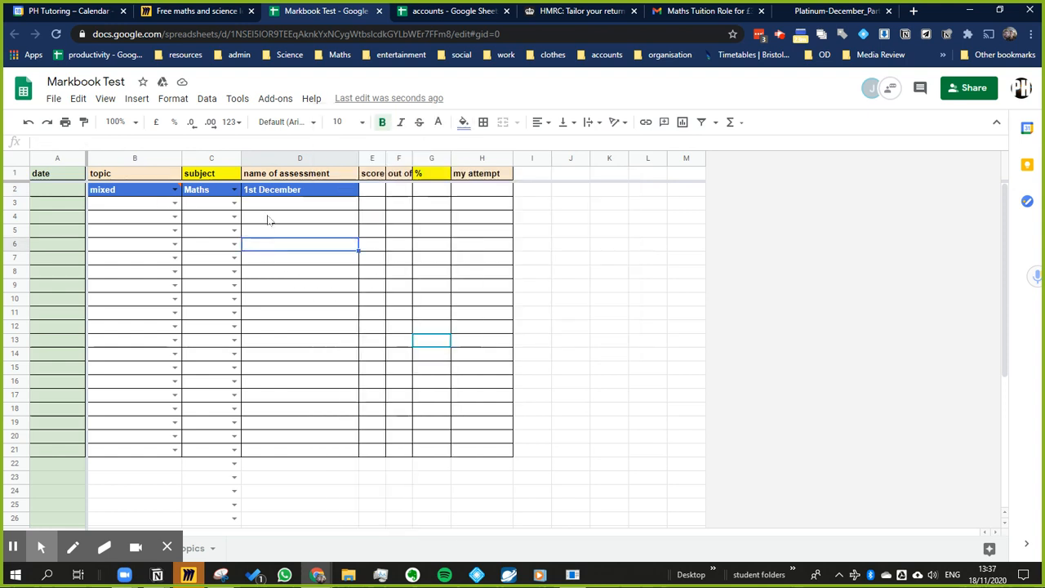
pyautogui.click(279, 194)
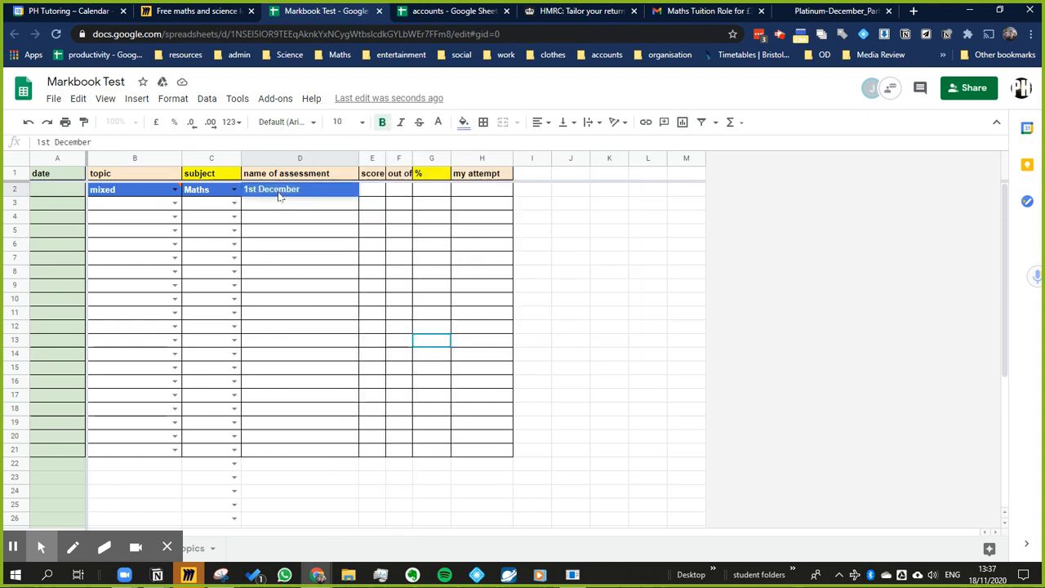
pyautogui.hotkey('ctrl', 'k')
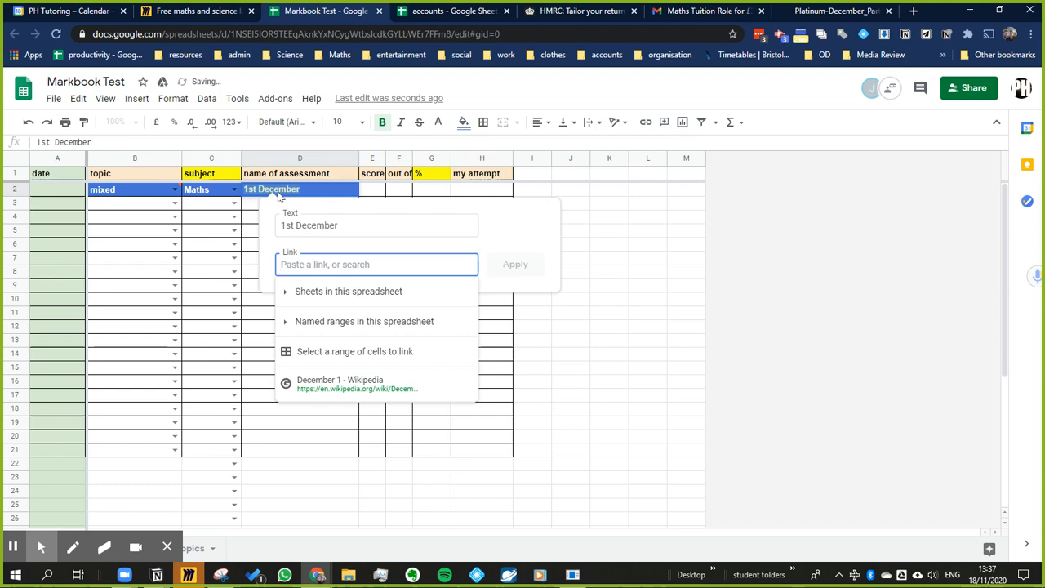
pyautogui.hotkey('ctrl', 'v')
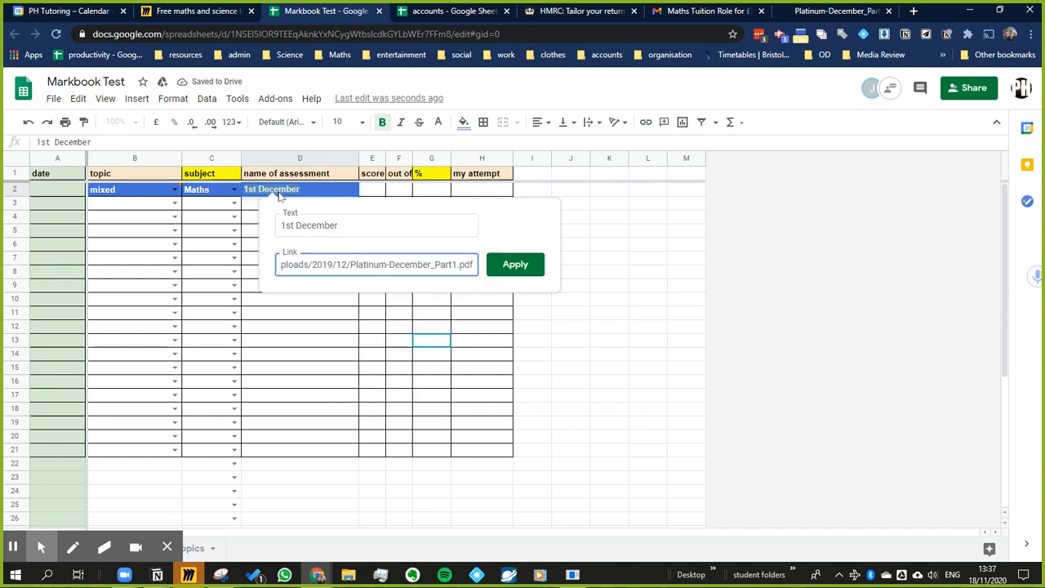
pyautogui.click(516, 265)
pyautogui.click(302, 272)
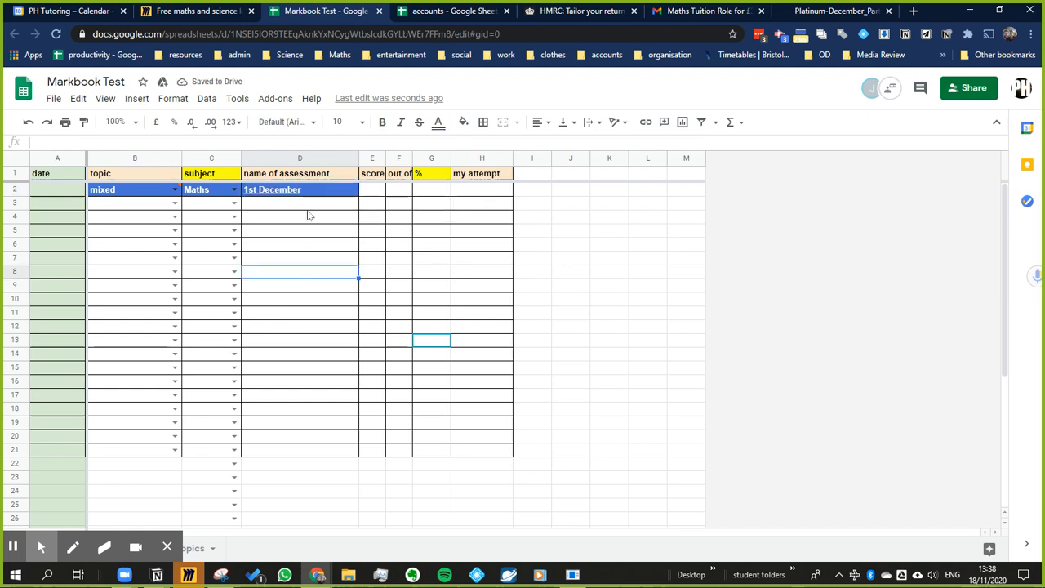
# Test the 1st December link by opening the worksheet PDF, and return to the markbook.
pyautogui.click(302, 192)
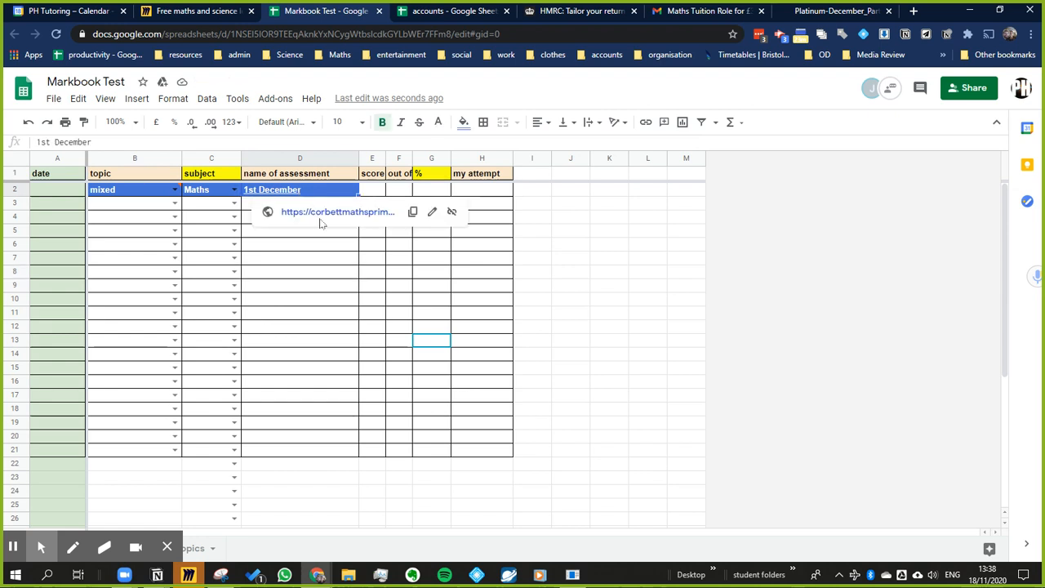
pyautogui.click(320, 214)
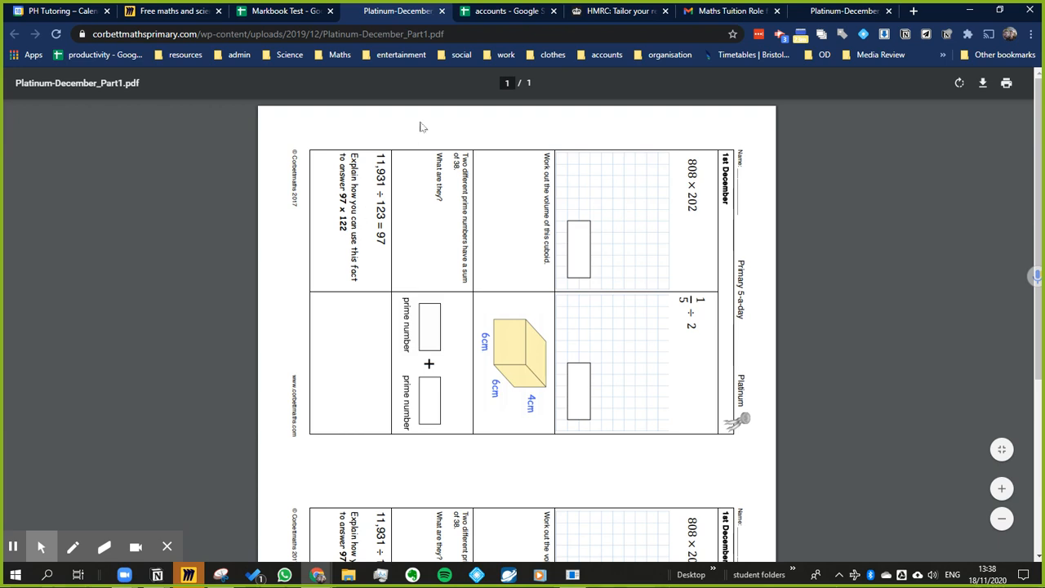
pyautogui.click(442, 11)
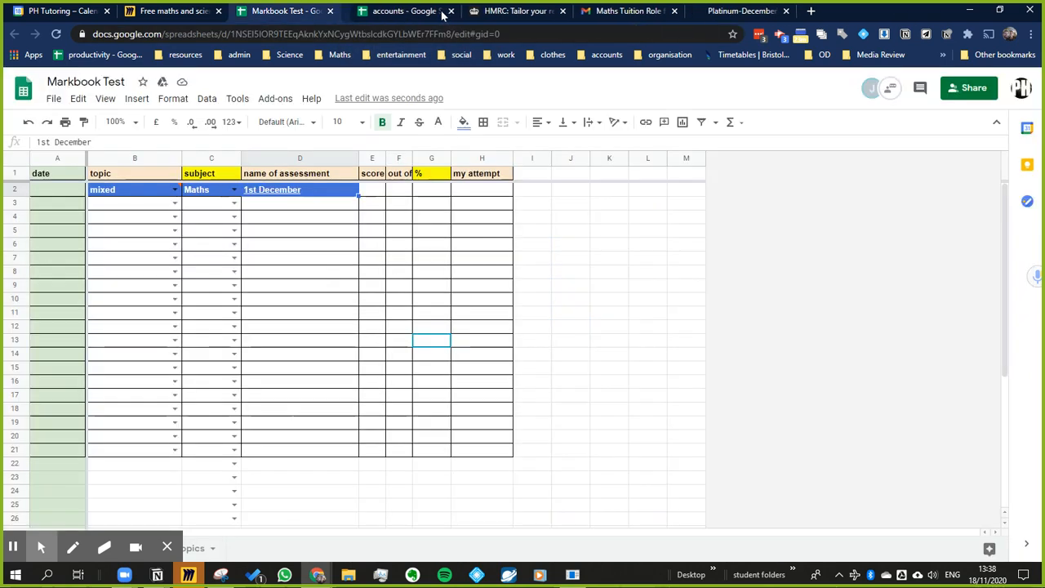
pyautogui.click(296, 214)
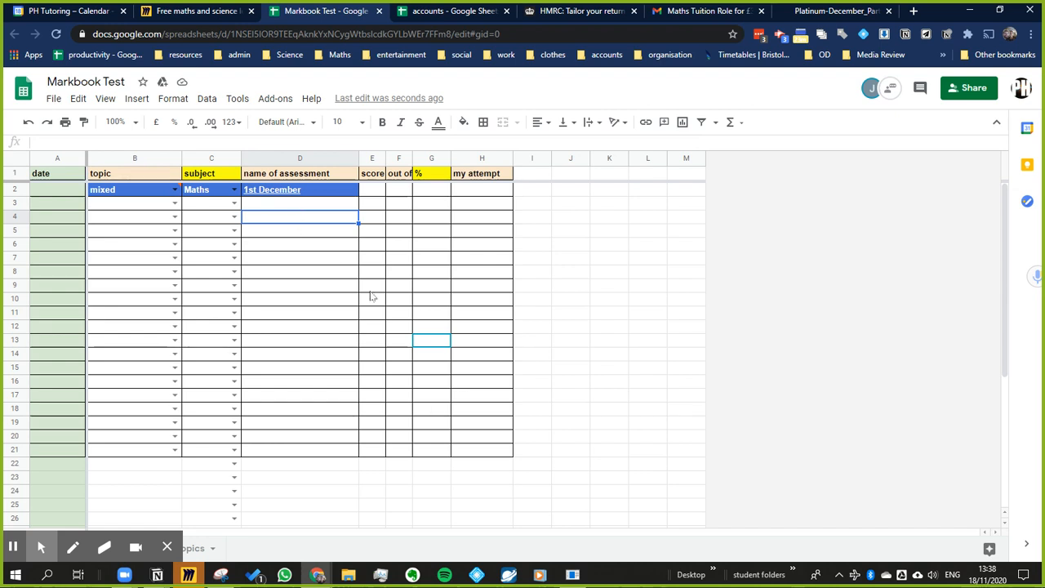
# Enter the text link in the my attempt cell H2.
pyautogui.click(495, 192)
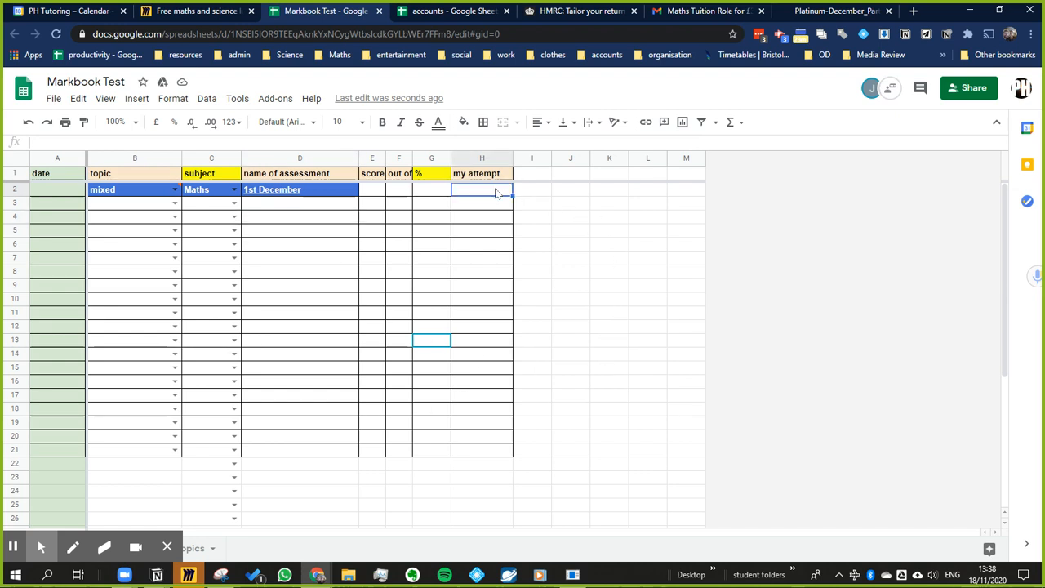
pyautogui.write('link')
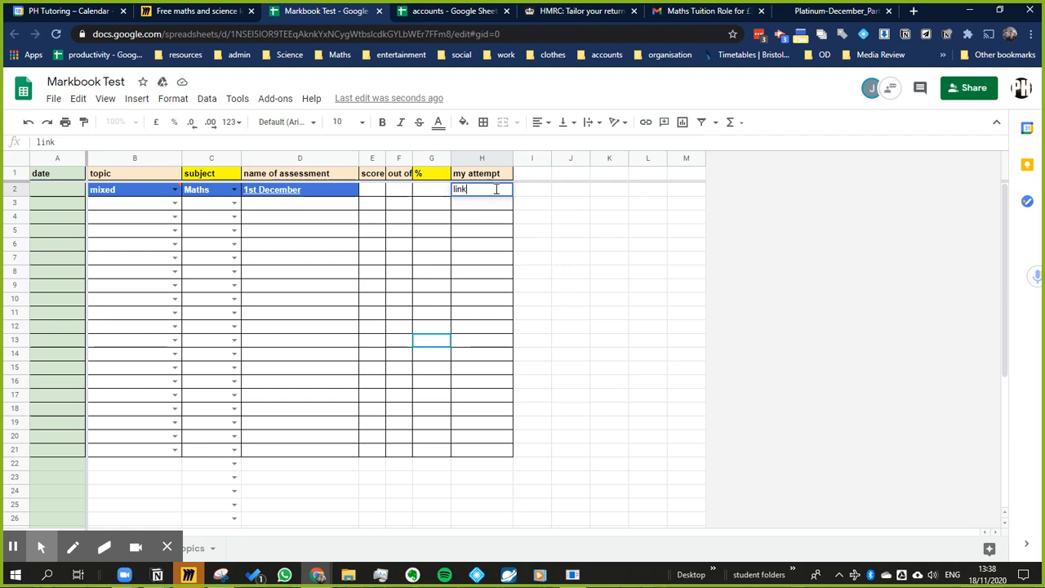
pyautogui.press('Return')
pyautogui.click(495, 192)
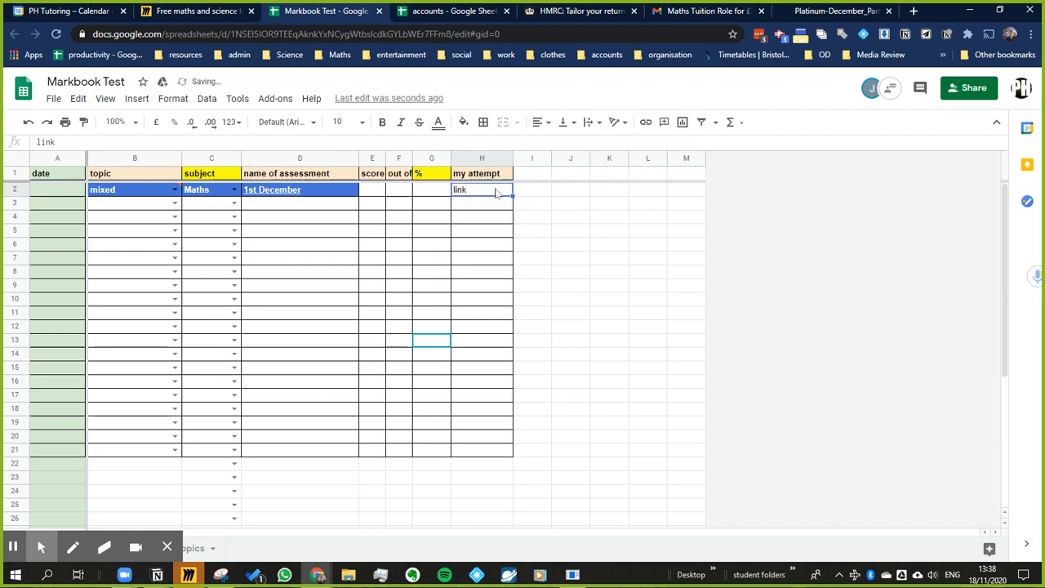
pyautogui.hotkey('ctrl', 'k')
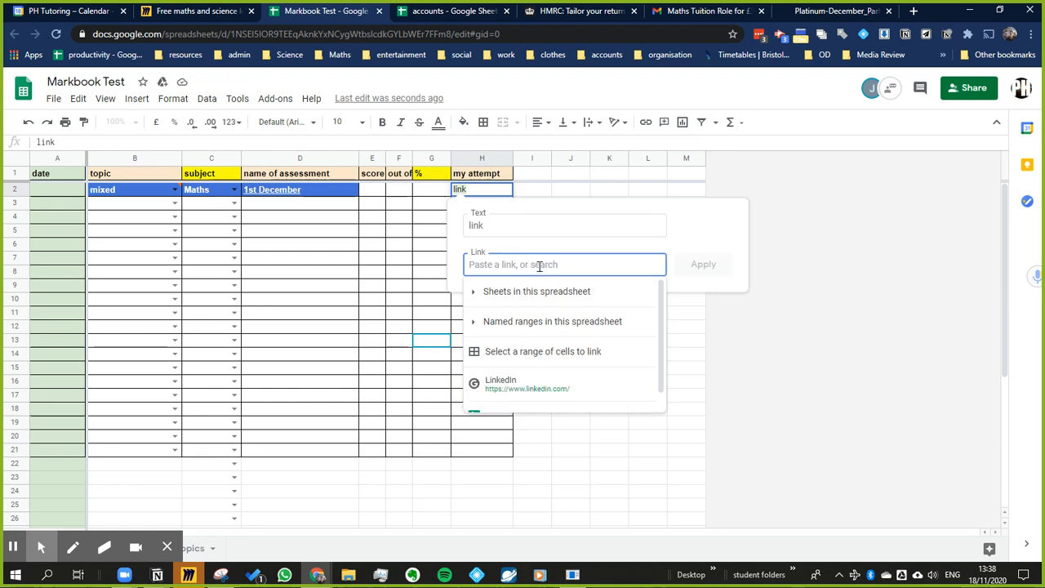
pyautogui.press('Escape')
pyautogui.click(524, 231)
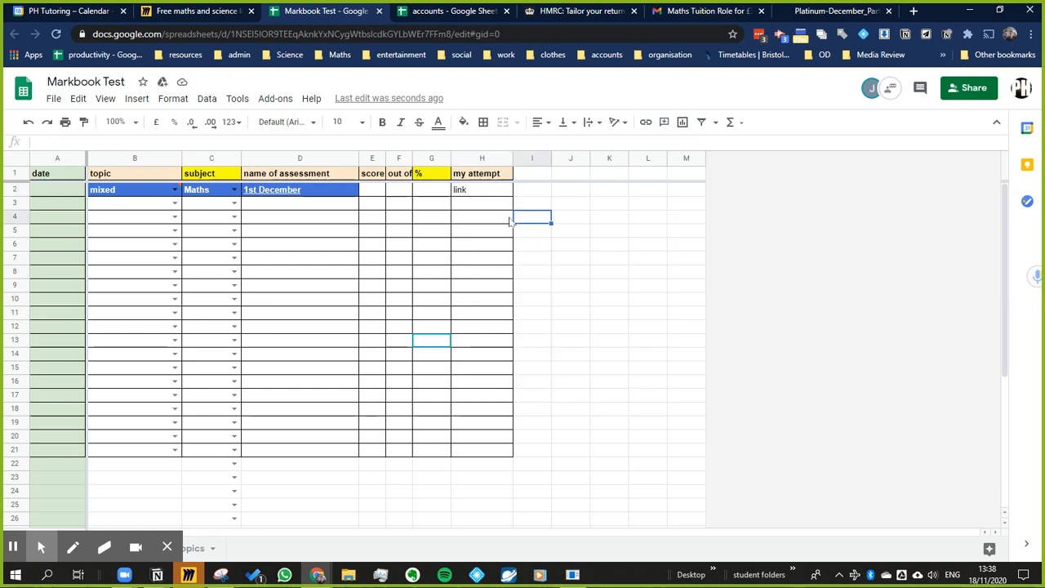
# Preview the link attached to the 1st December assessment in D2 and select the date cell A2.
pyautogui.click(493, 194)
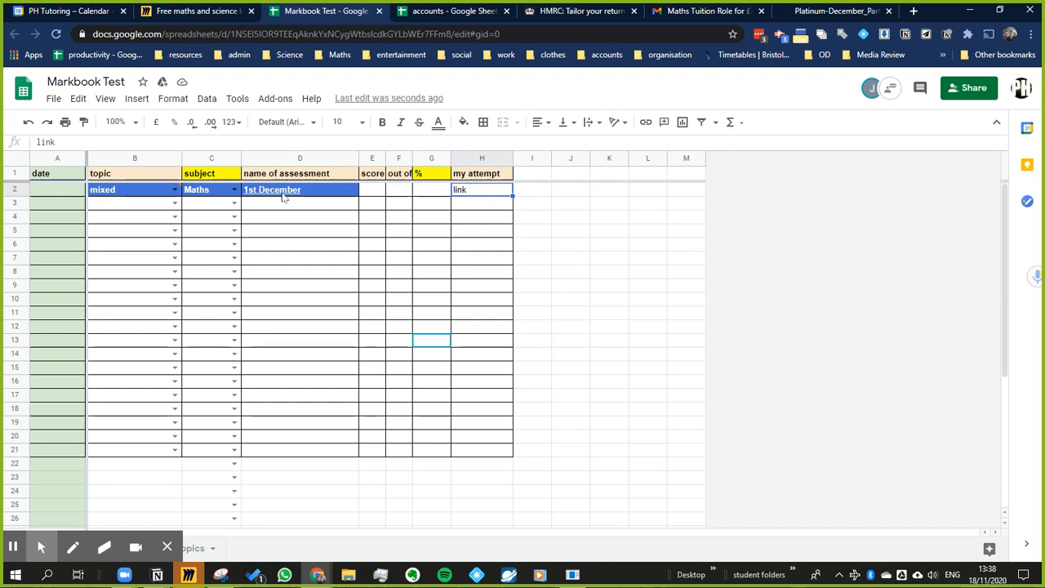
pyautogui.moveTo(285, 195)
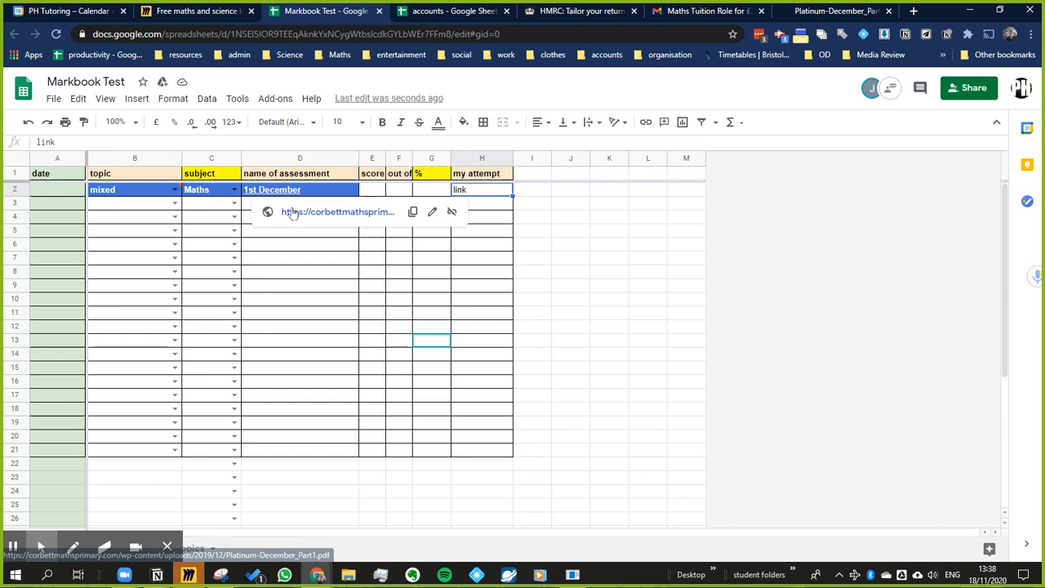
pyautogui.click(276, 256)
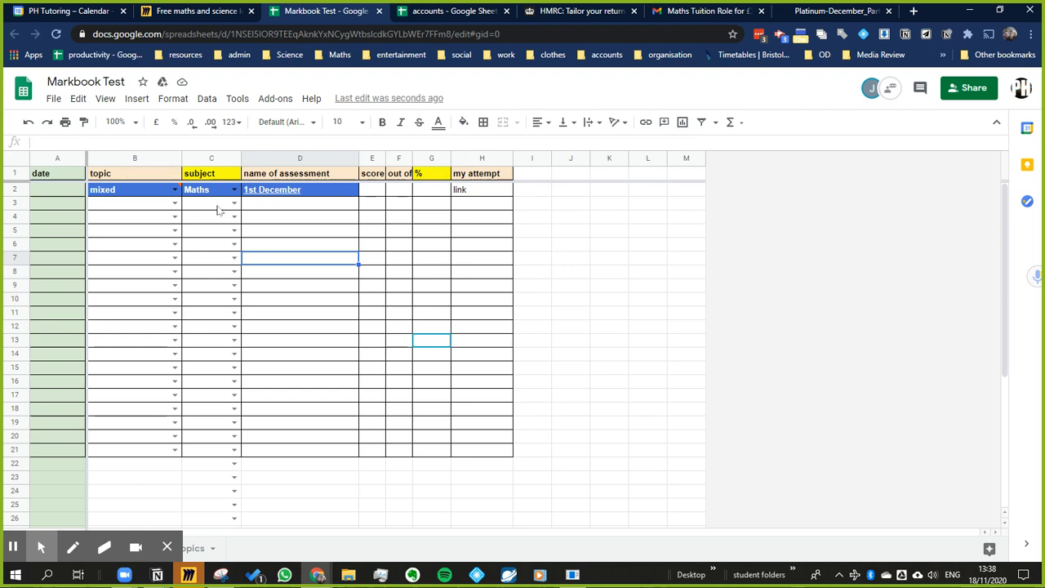
pyautogui.click(71, 192)
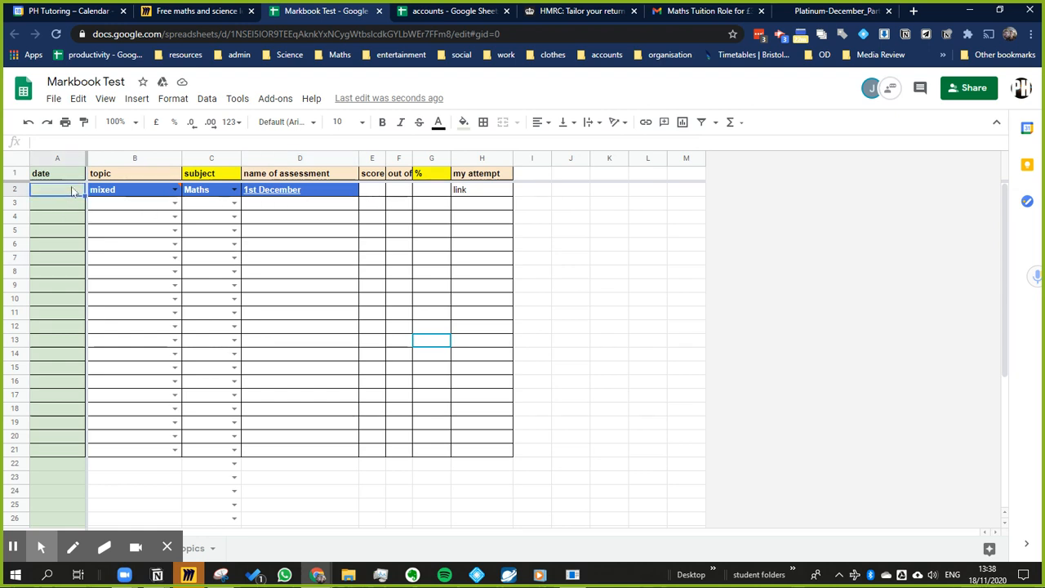